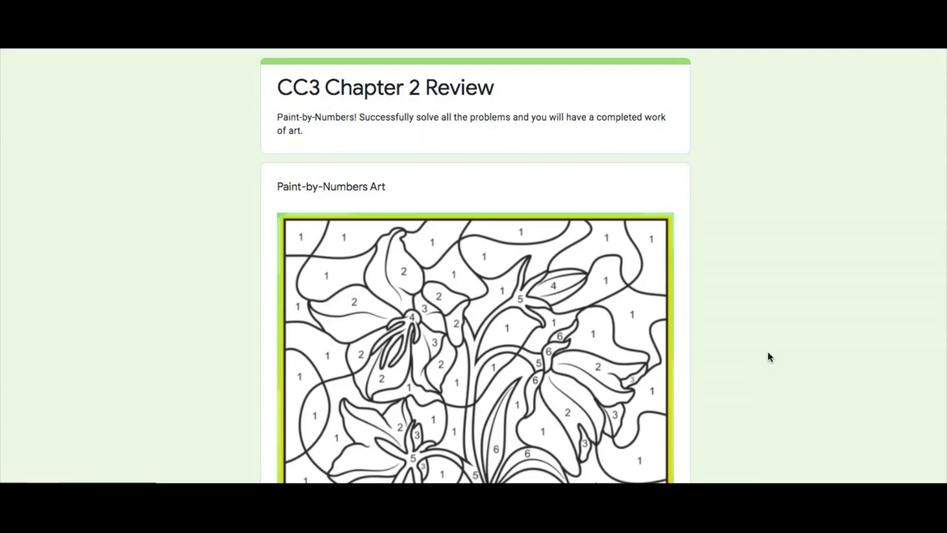
Try to advance past the "Color all the 1's" section with 3x as the answer to the simplify-expression question
scroll(768, 357, "down", 3)
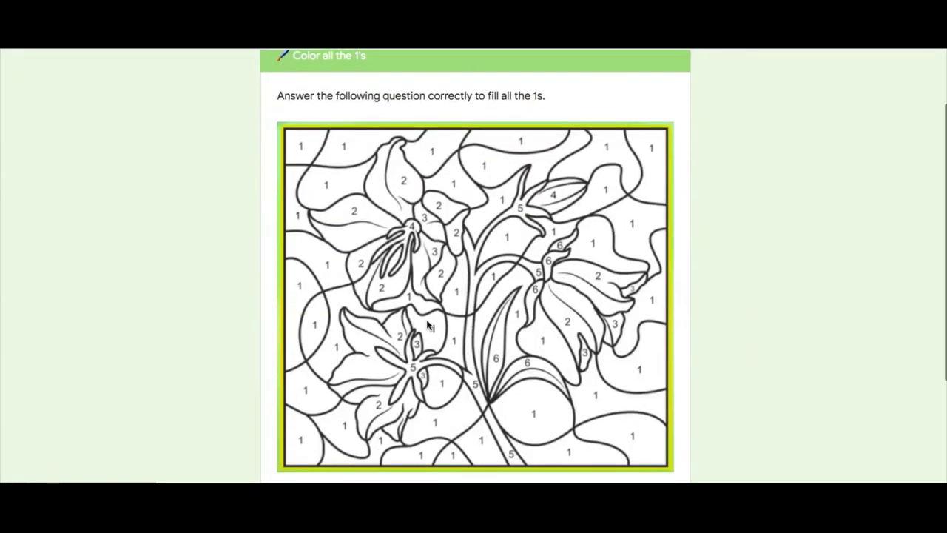
scroll(418, 302, "up", 1)
scroll(395, 235, "down", 1)
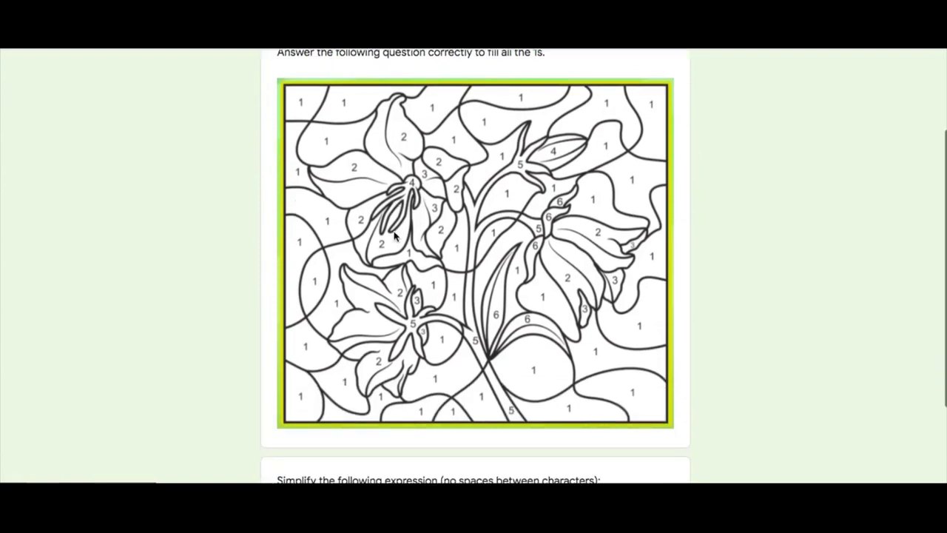
scroll(394, 235, "down", 2)
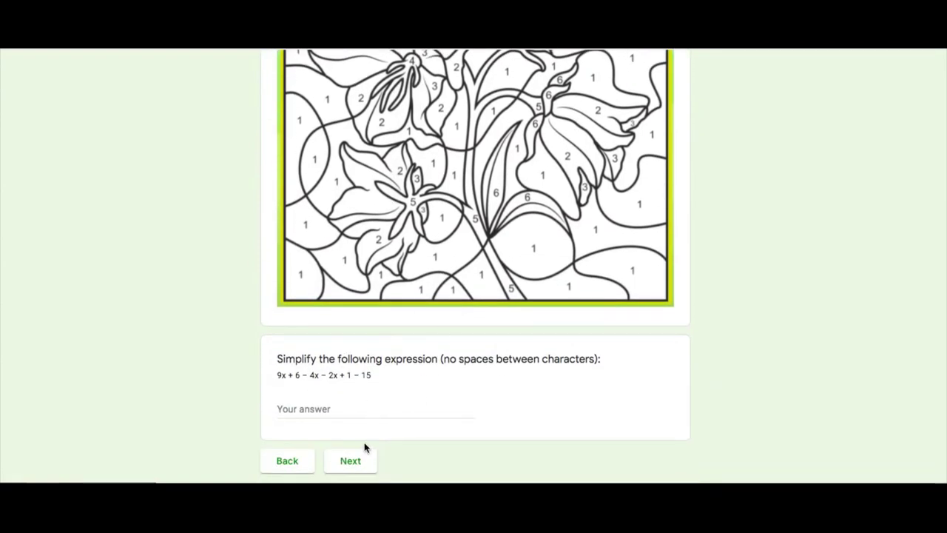
left_click(327, 412)
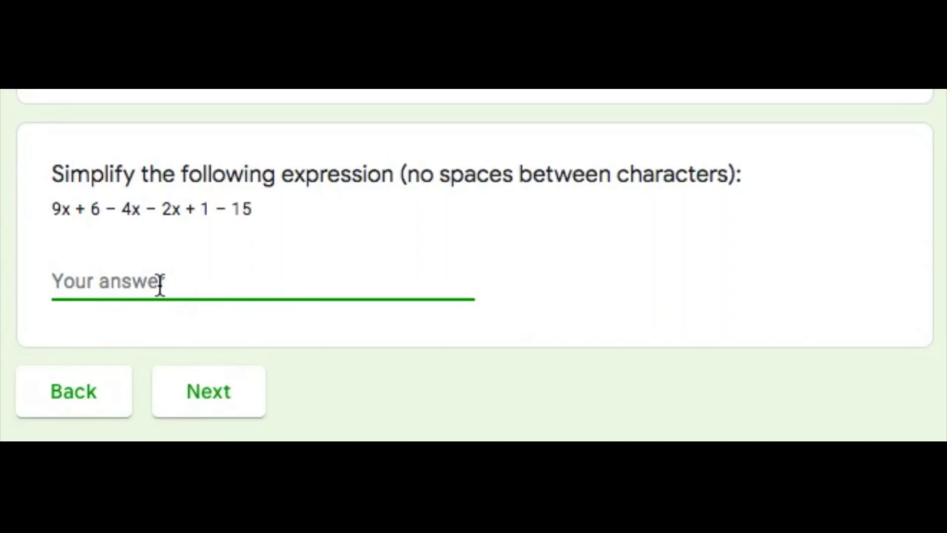
type("3x")
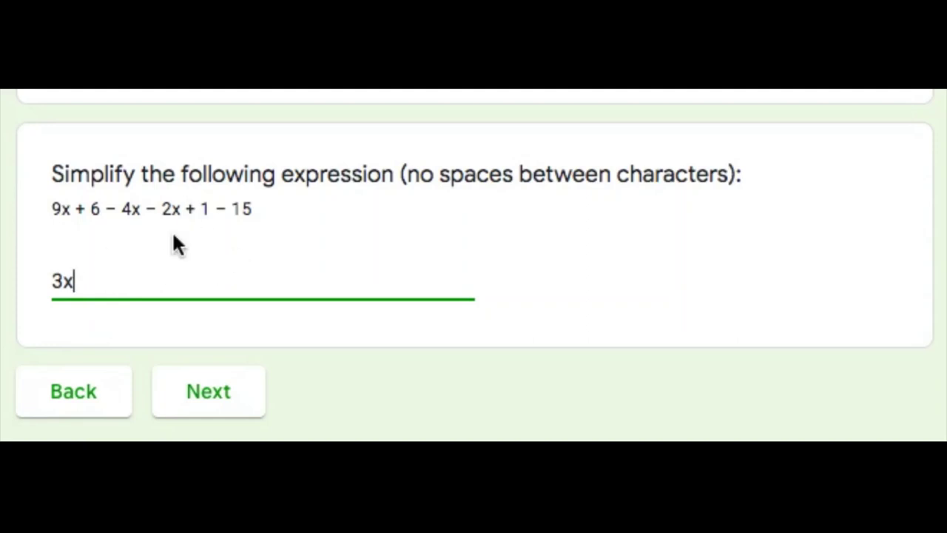
left_click(236, 398)
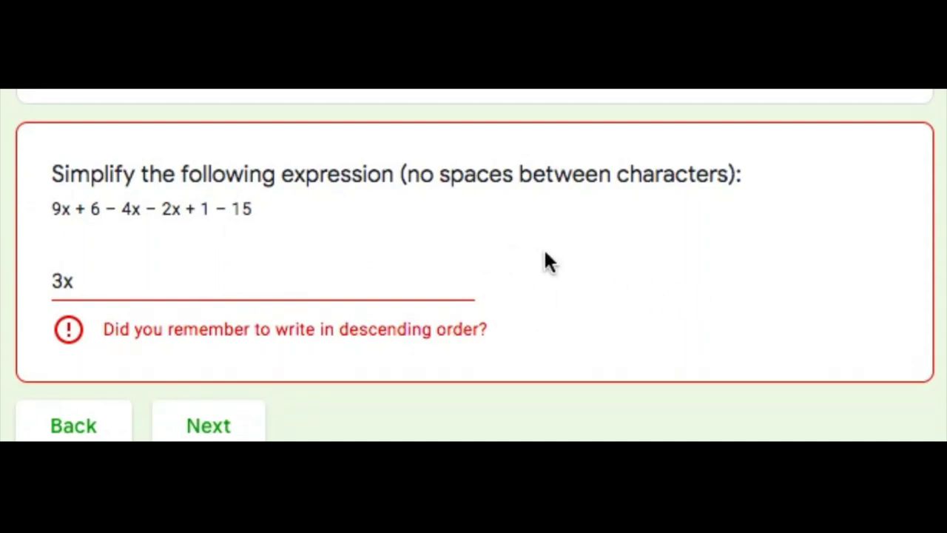
Clear the wrong answer, enter the correctly simplified expression without spaces, and continue to the "Color all the 2's" section
left_click(93, 277)
key("BackSpace")
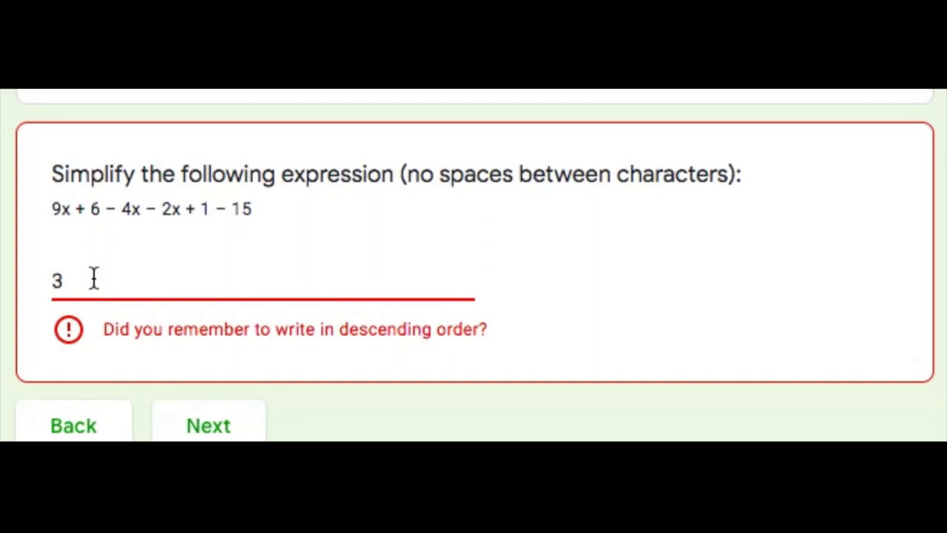
key("BackSpace")
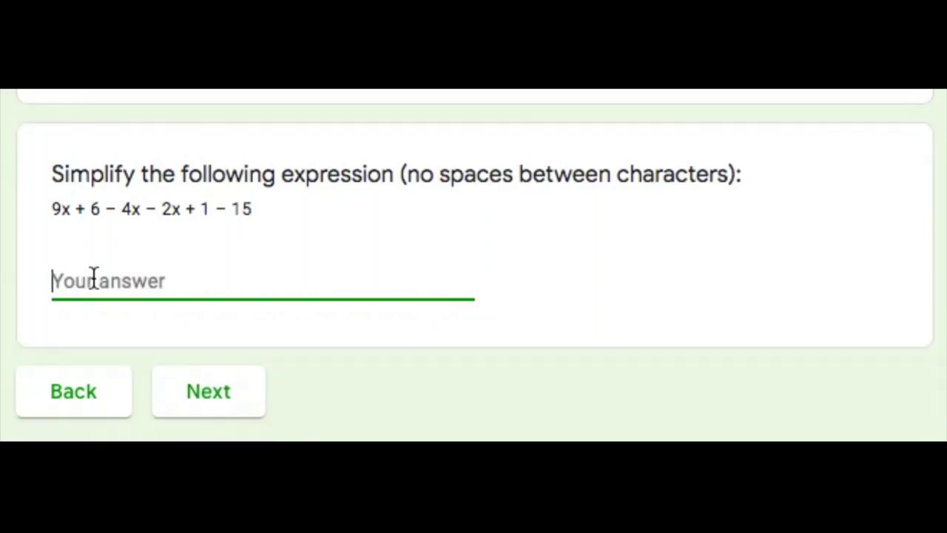
left_click(238, 402)
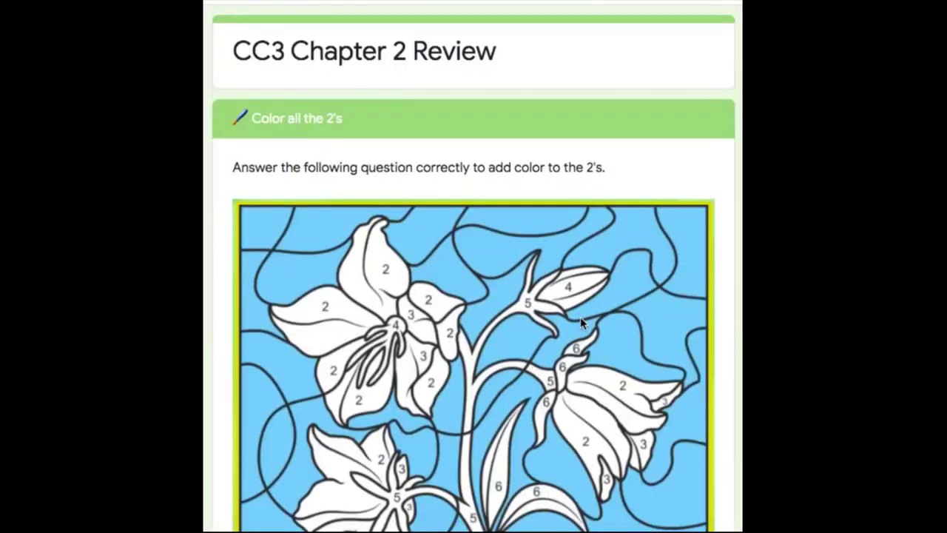
Review the "Color all the 2's" page and the fully colored picture with its confidence question, and submit the form
scroll(581, 323, "down", 3)
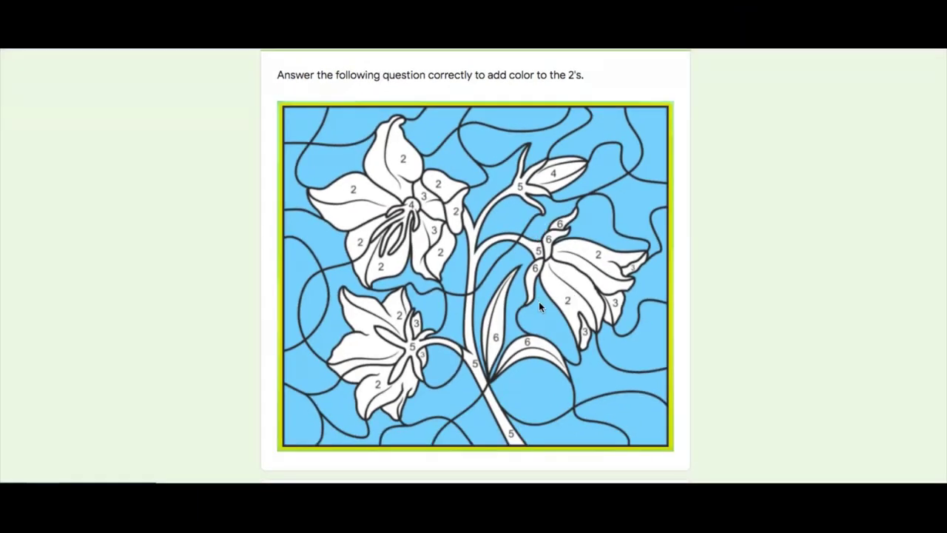
scroll(538, 301, "down", 5)
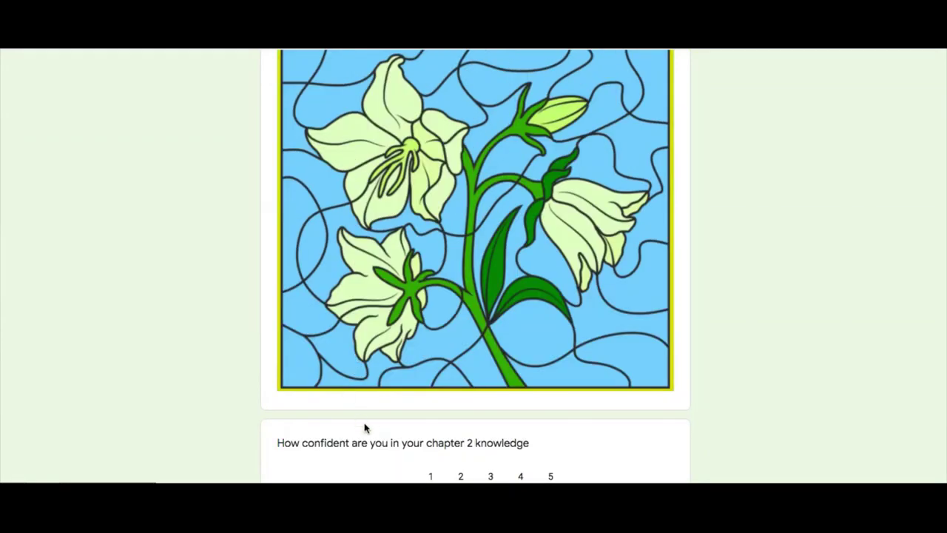
scroll(365, 427, "down", 2)
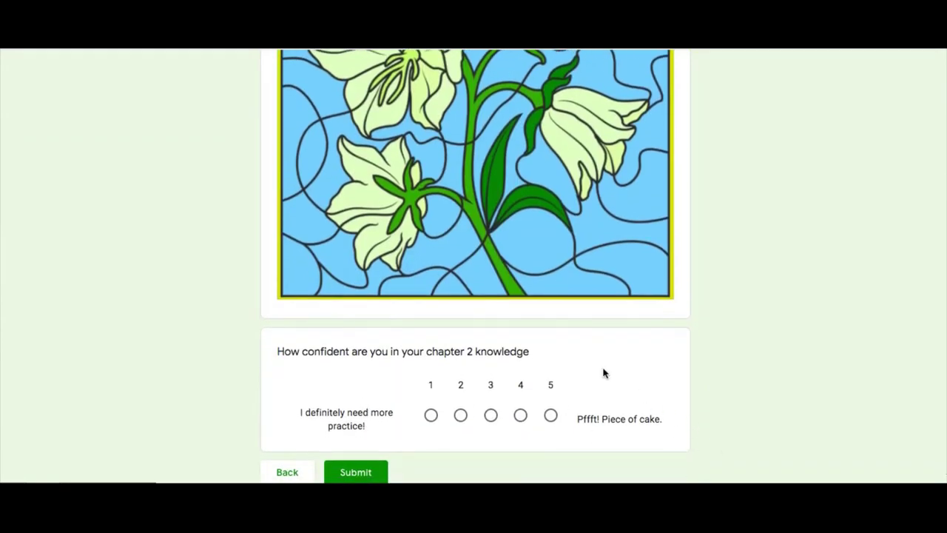
scroll(550, 381, "down", 1)
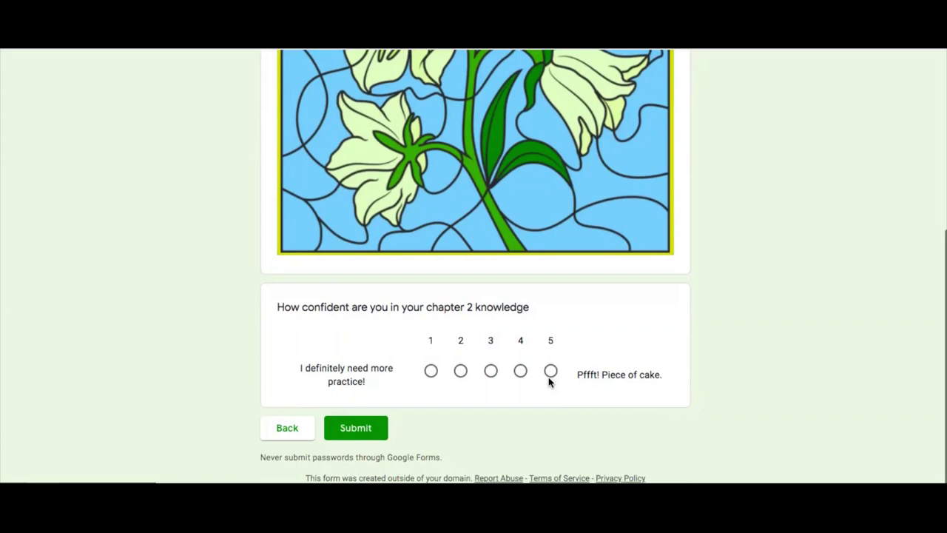
left_click(372, 422)
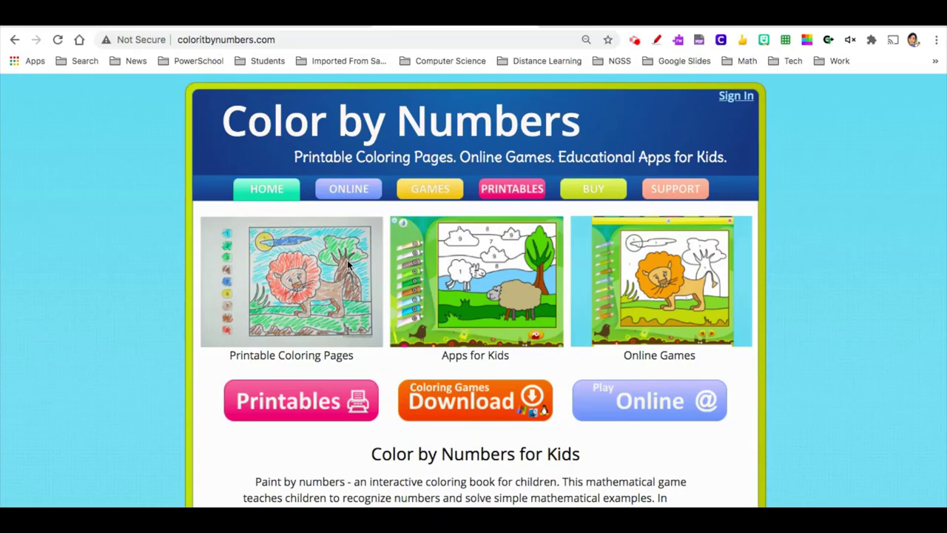
Browse the coloritbynumbers.com home page, open its online coloring section, and examine the numbered flower picture with its six paint tubes
scroll(507, 358, "down", 3)
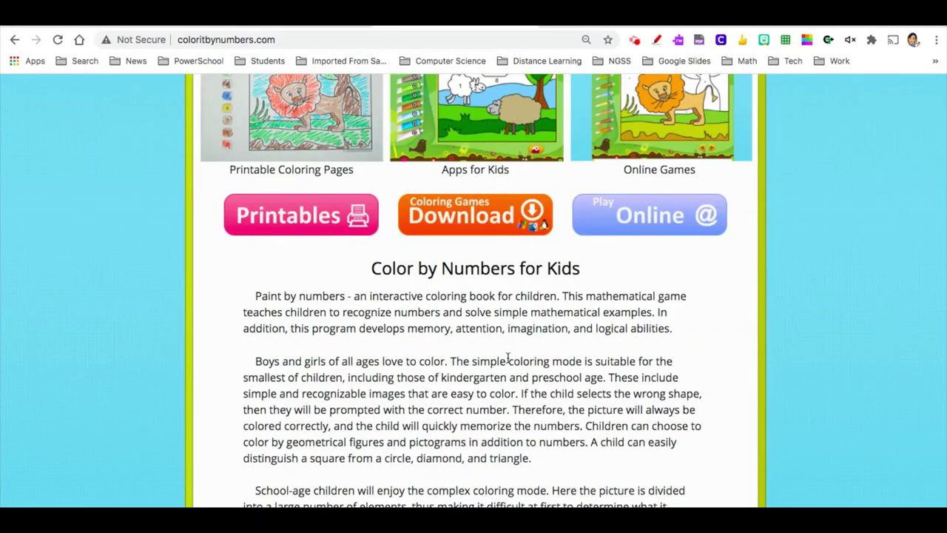
scroll(507, 358, "up", 1)
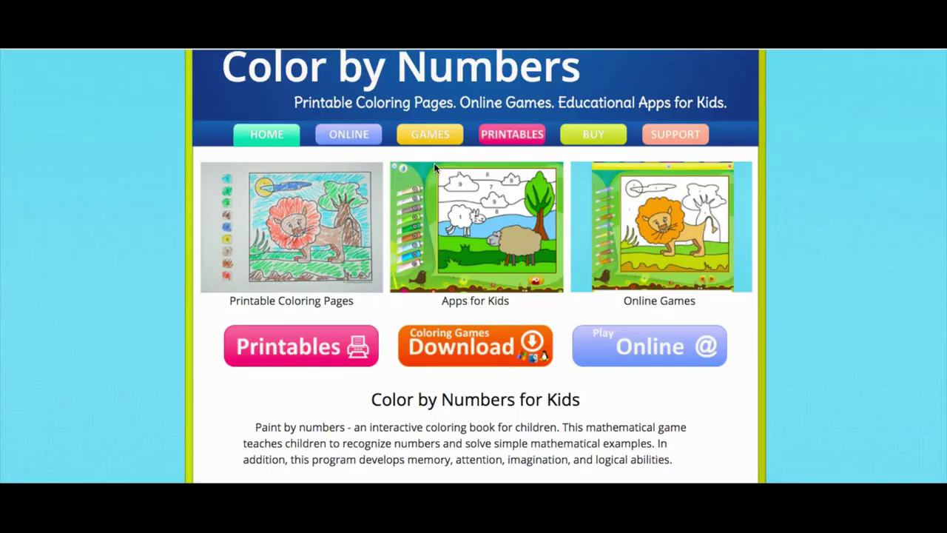
left_click(352, 137)
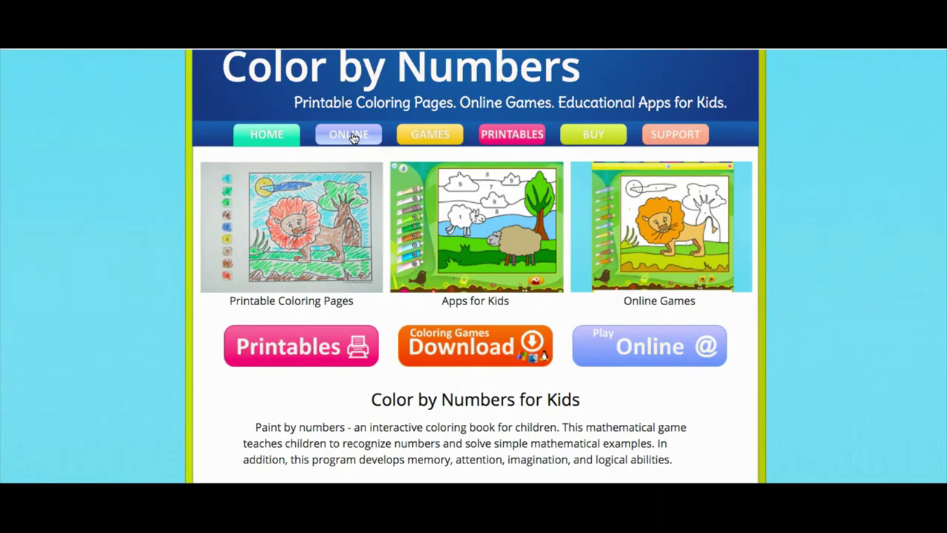
scroll(531, 314, "down", 4)
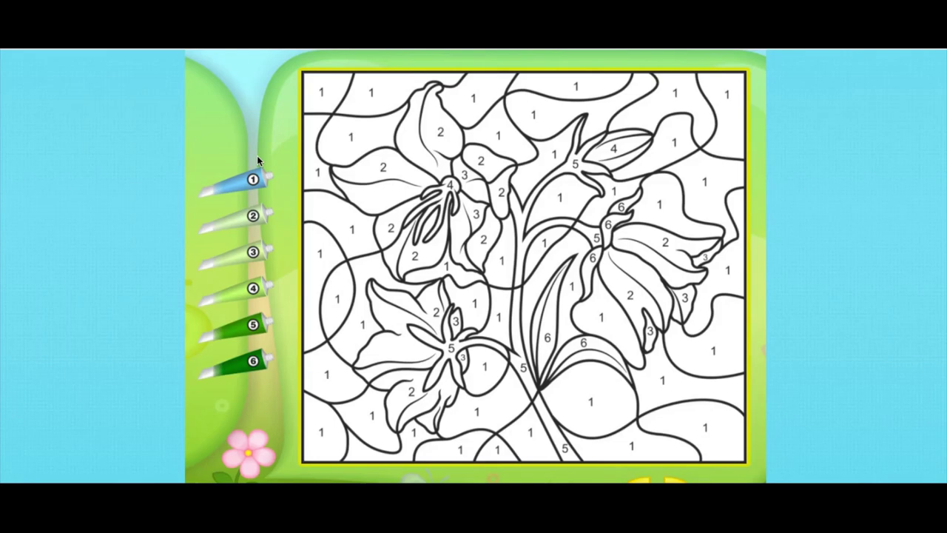
scroll(290, 233, "up", 1)
scroll(290, 233, "down", 1)
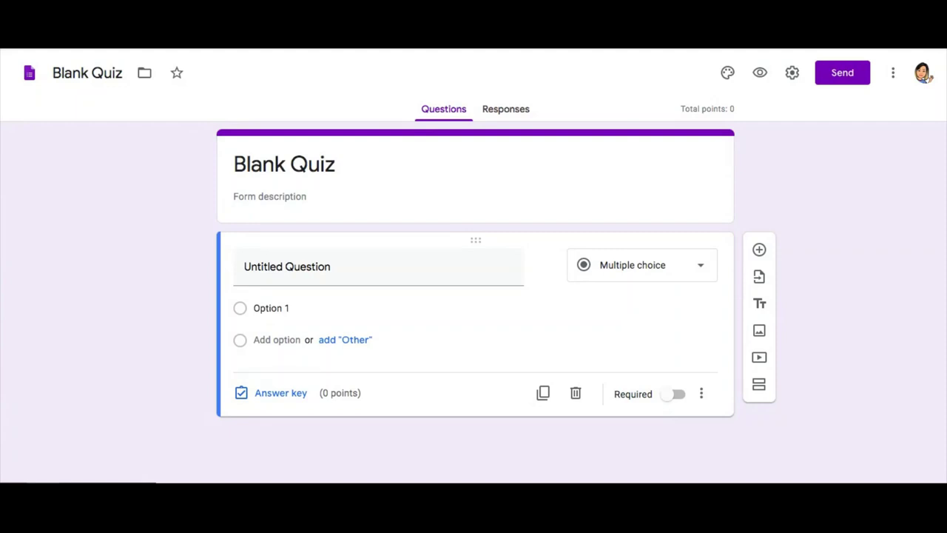
Title the quiz "Chapter 2 Review" and describe it as "Paint-by-Numbers! Successfully solve all the problems and you will have a completed work of art."
left_click(303, 171)
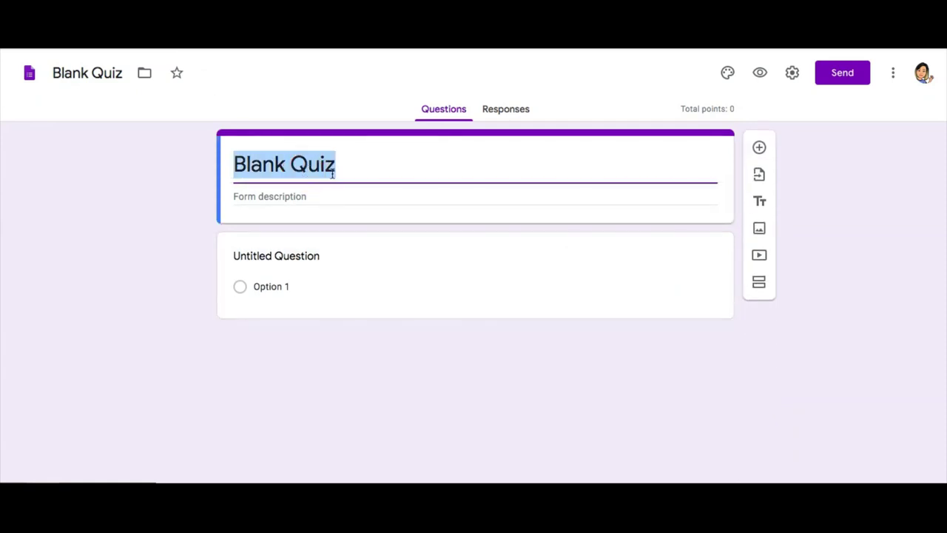
type("Chapter 2 Review")
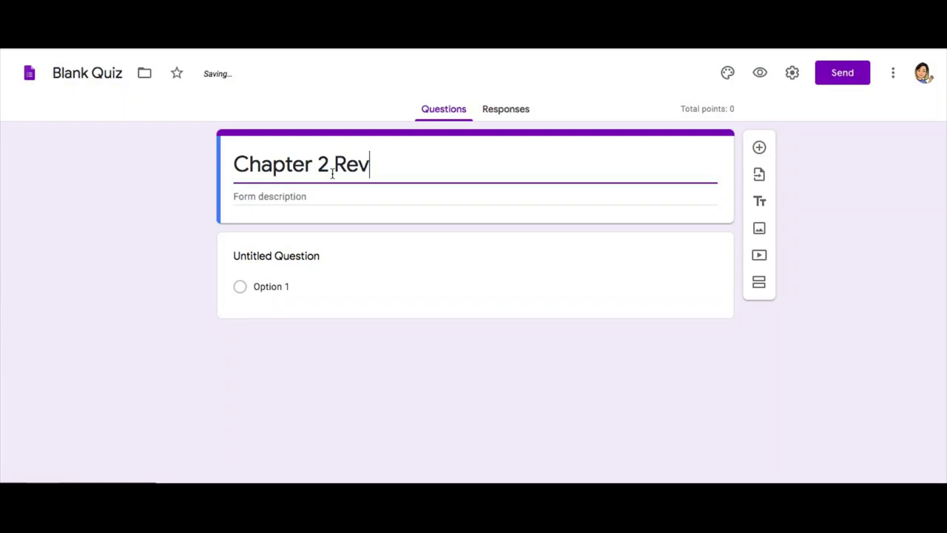
left_click(338, 194)
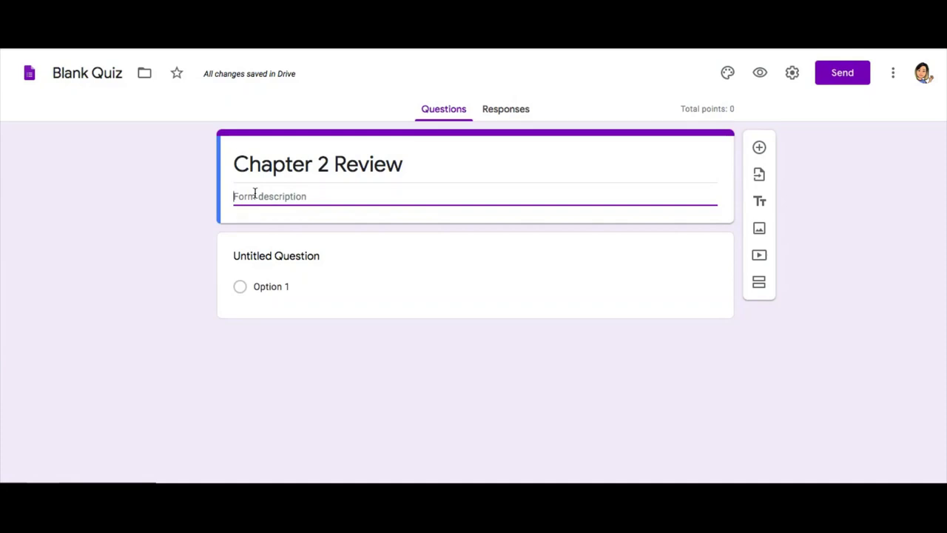
type("Paint-by-Numbers! Successfully solve all the problems and you will have a completed work of art.")
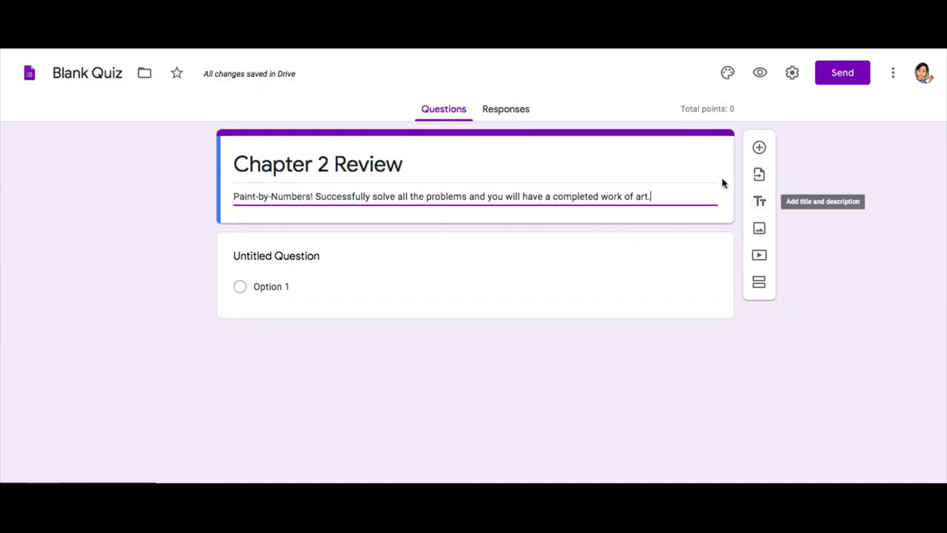
Insert the uncolored flower image named 1 from the Desktop below the form header and title it "Paint-by -Numbers"
left_click(758, 227)
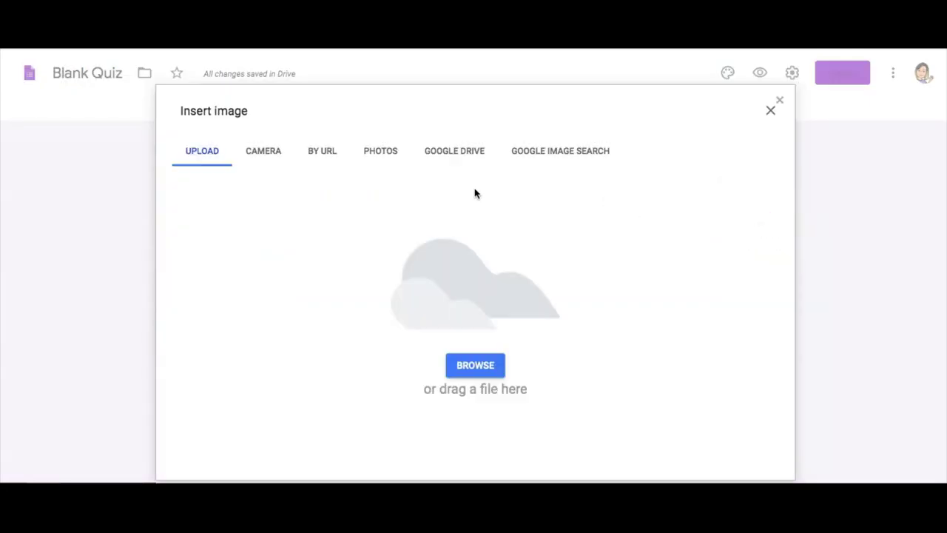
left_click(460, 370)
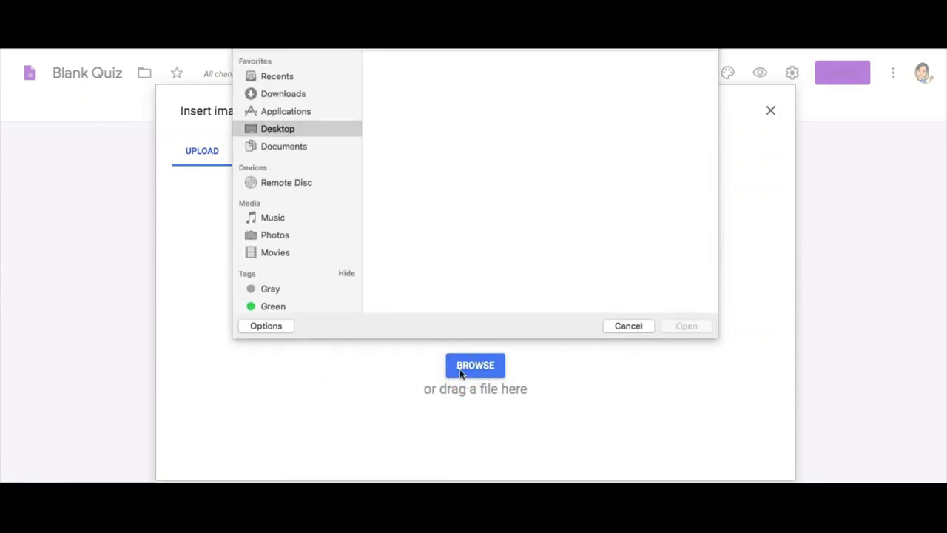
left_click(418, 80)
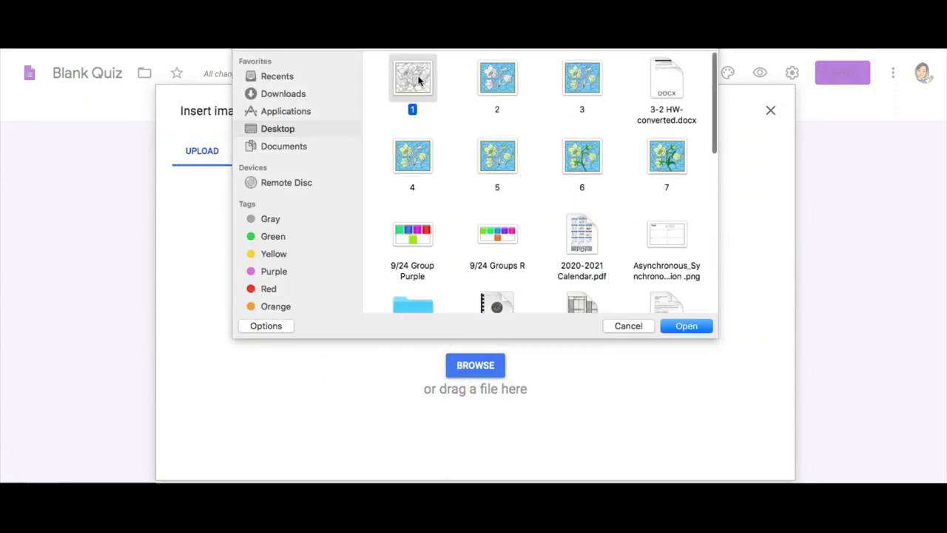
left_click(668, 325)
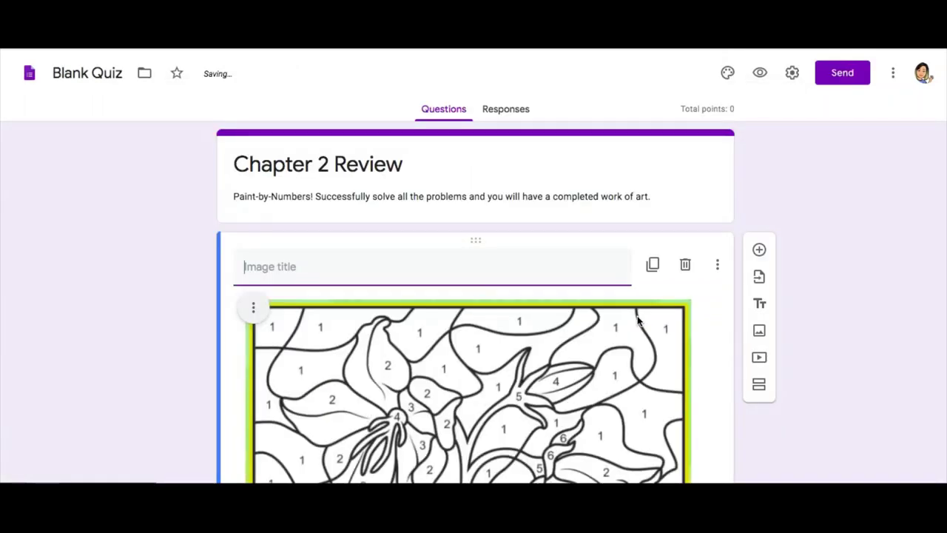
left_click(464, 270)
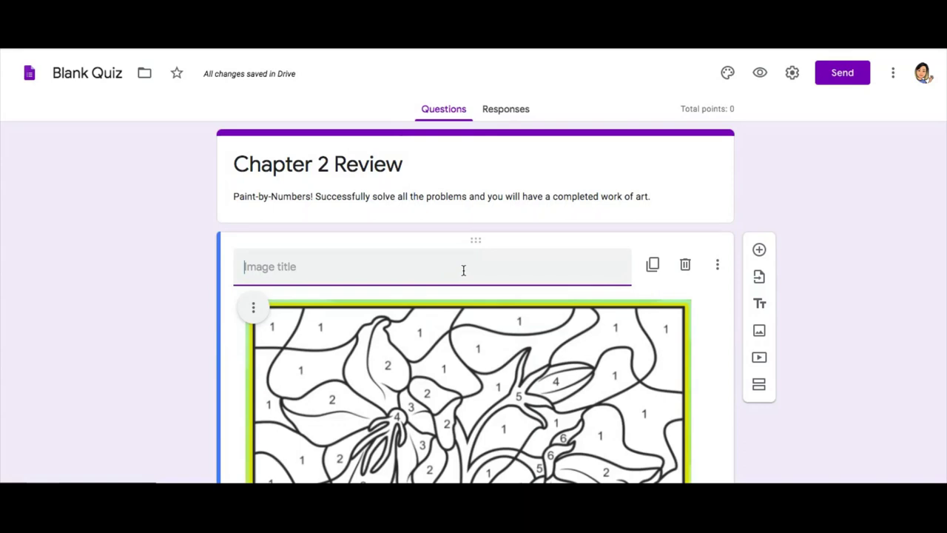
type("Paint-by -Numbers")
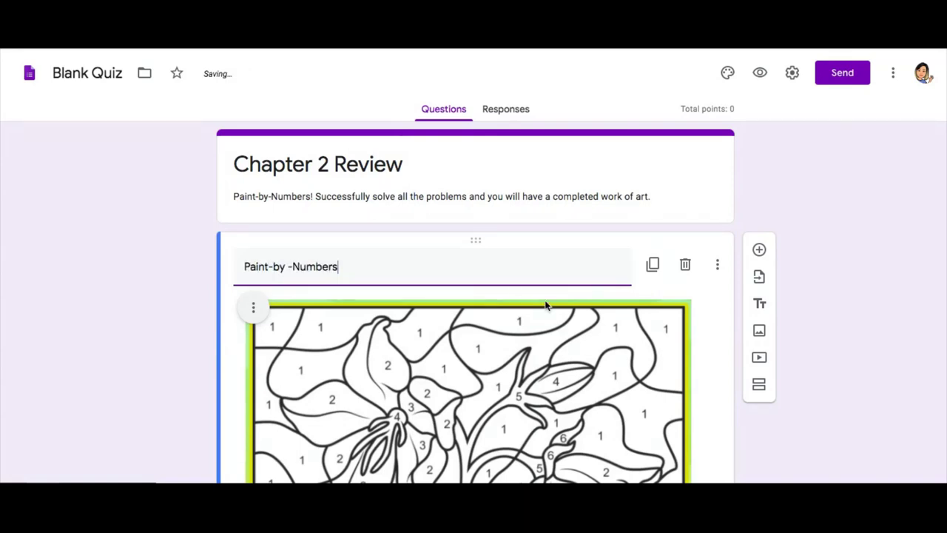
Change the untitled question below the image to a short answer question titled "First Name"
scroll(546, 305, "down", 5)
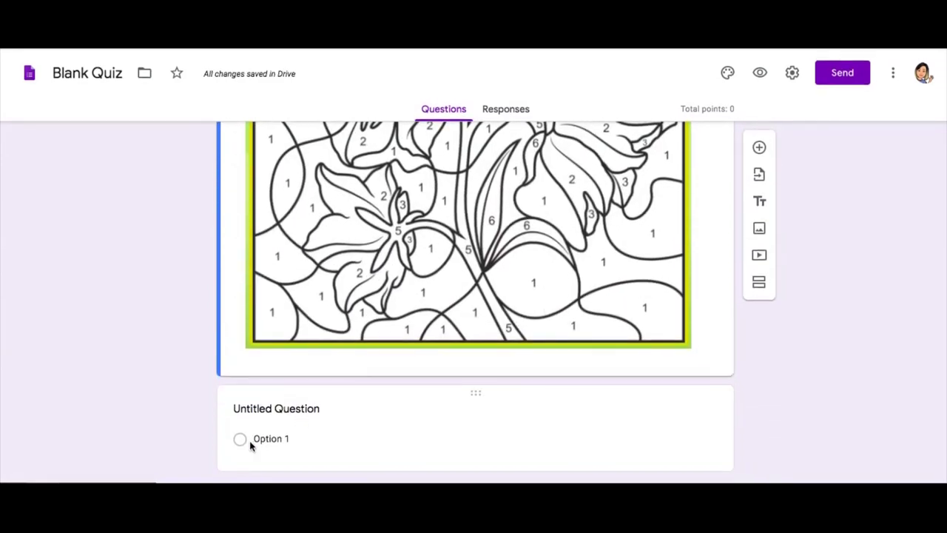
left_click(288, 411)
left_click(700, 395)
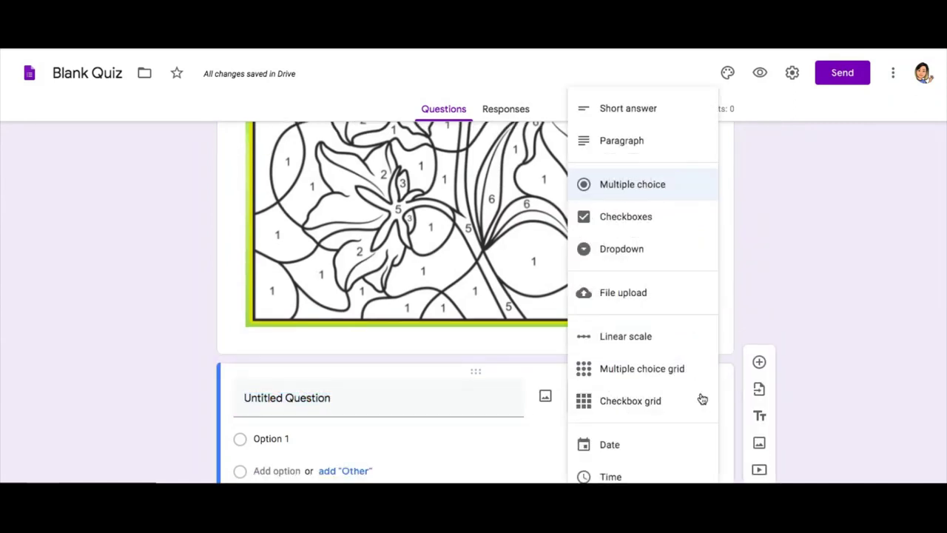
left_click(623, 111)
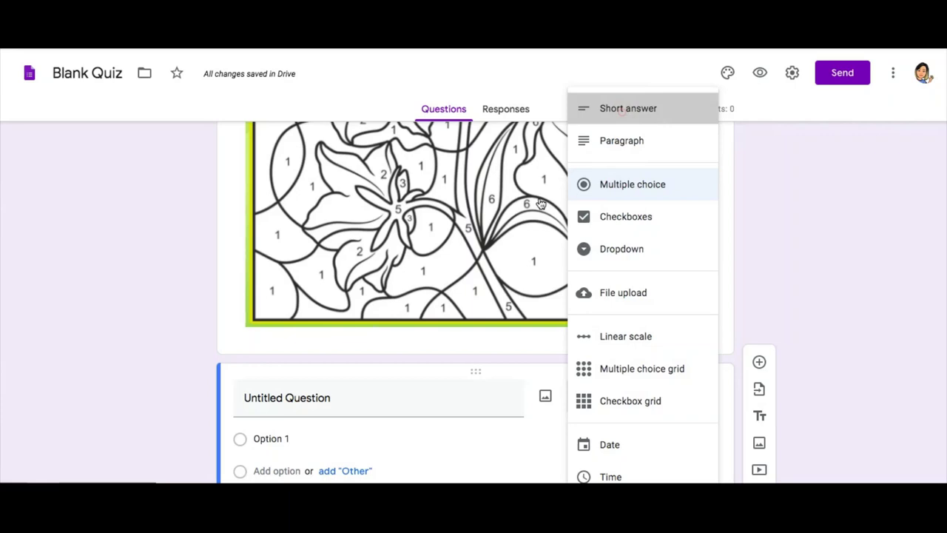
type("First Name")
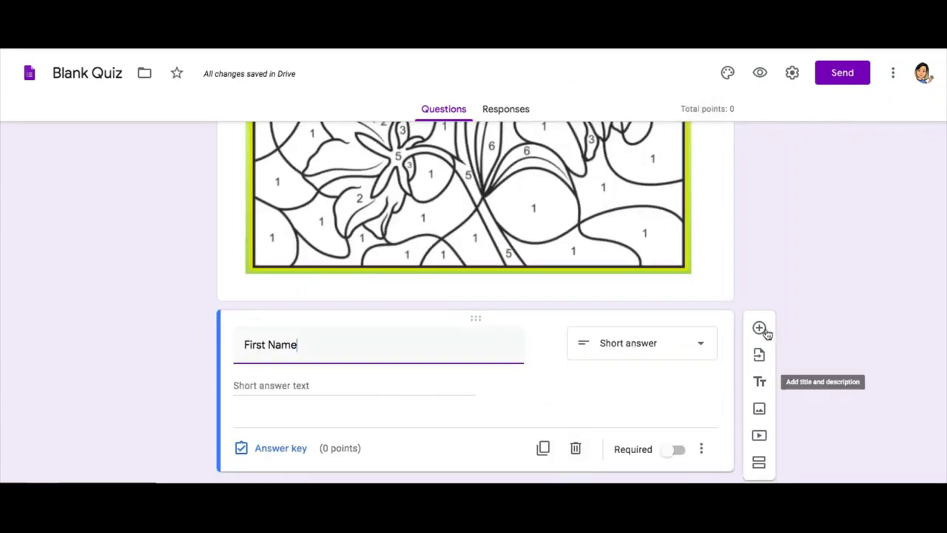
Add another question titled "Last Name" below the First Name question
left_click(760, 330)
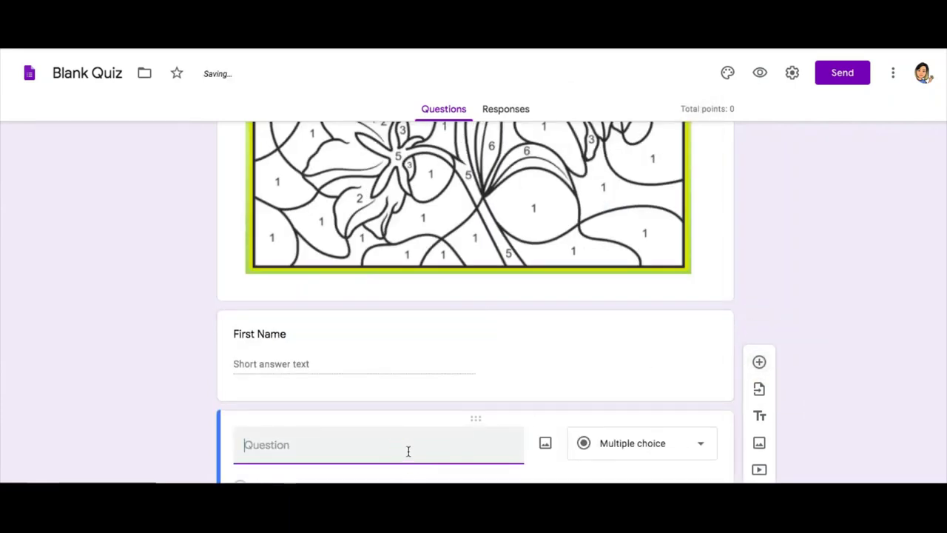
type("Last Name")
scroll(672, 313, "up", 10)
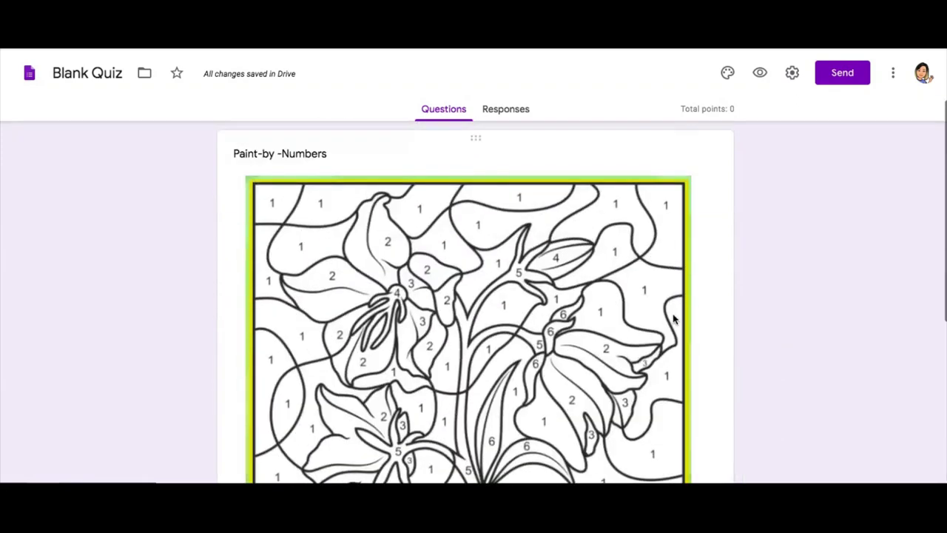
Add a new section after the Last Name question
scroll(673, 318, "down", 6)
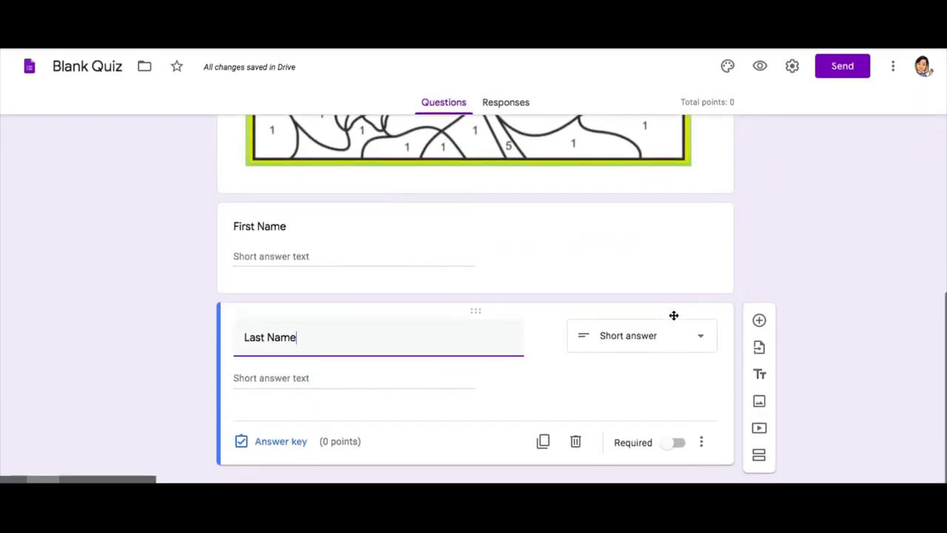
left_click(760, 464)
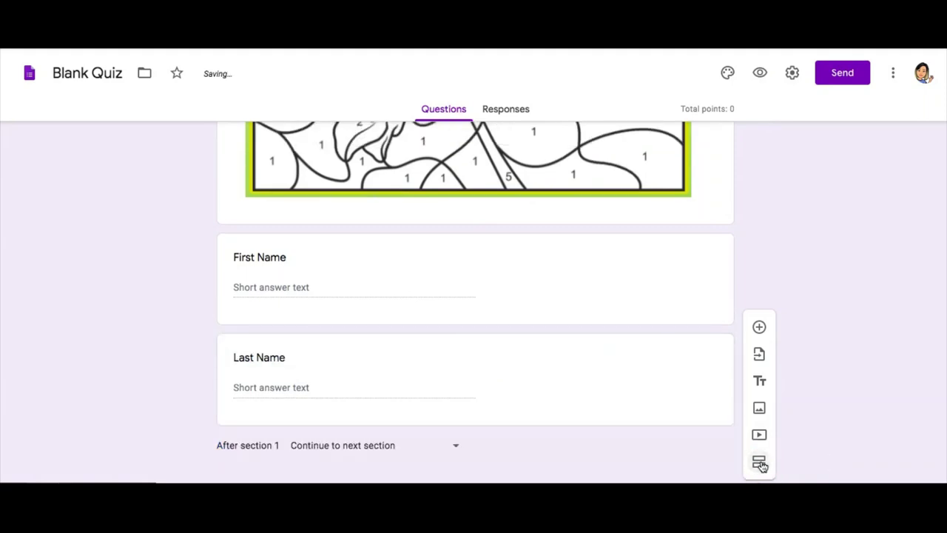
Set the form's theme color to Teal #009688
scroll(757, 215, "up", 8)
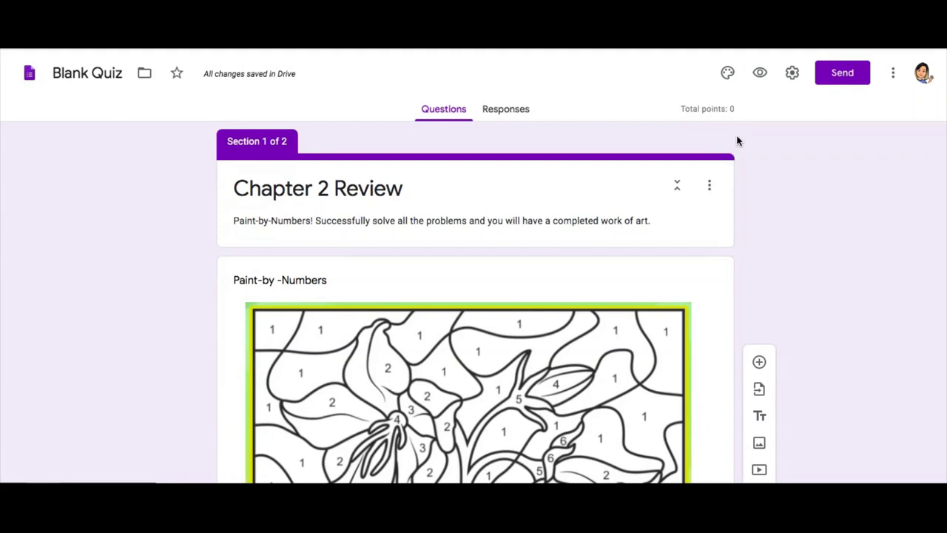
left_click(730, 77)
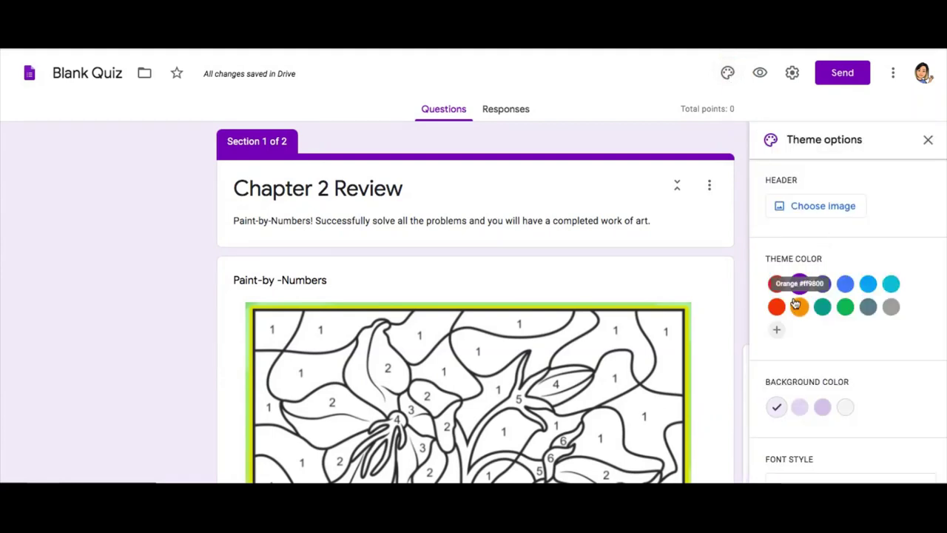
left_click(828, 314)
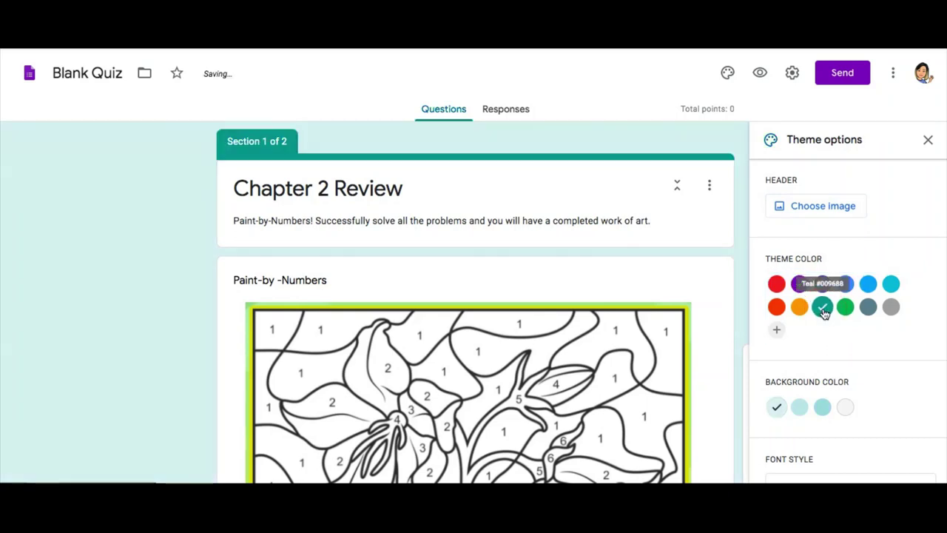
left_click(928, 139)
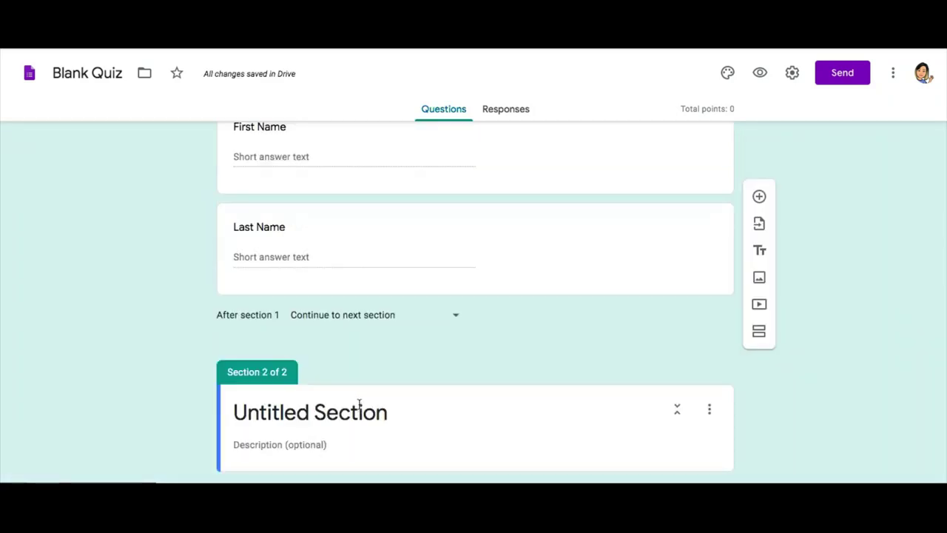
Title the untitled second section "Color the 1's" and leave its description empty
left_click(358, 403)
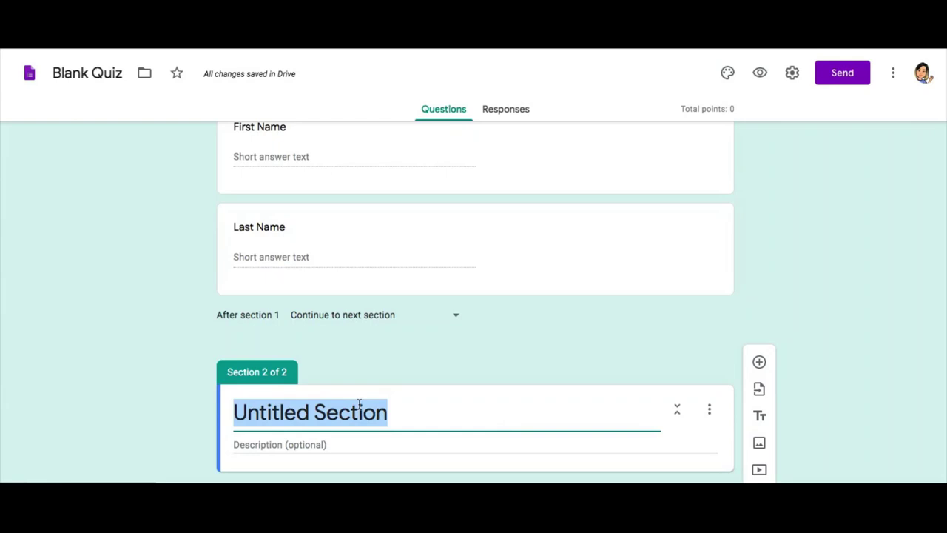
type("Color the 1's")
left_click(359, 448)
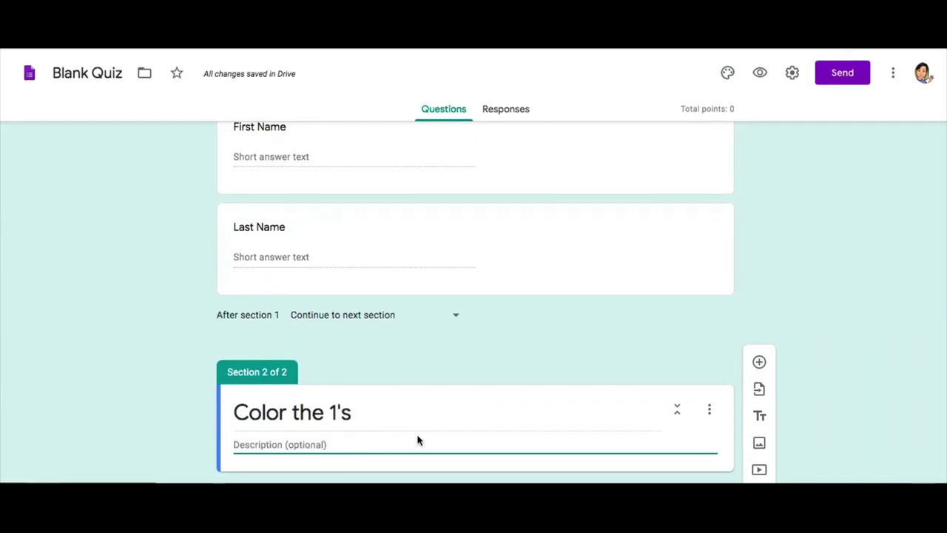
Insert the uncolored flower image in the "Color the 1's" section and title it "Answer the following questions correctly to color the 1s"
left_click(760, 444)
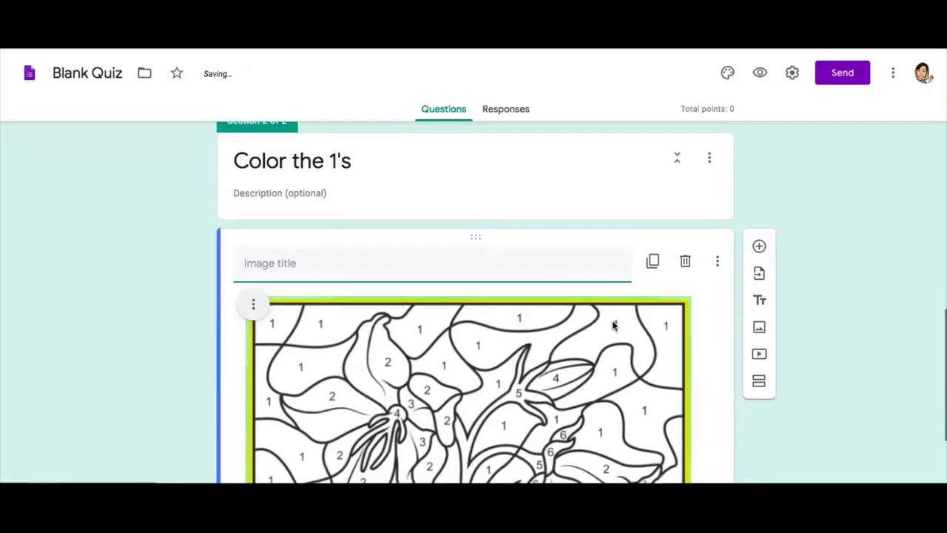
scroll(613, 325, "down", 5)
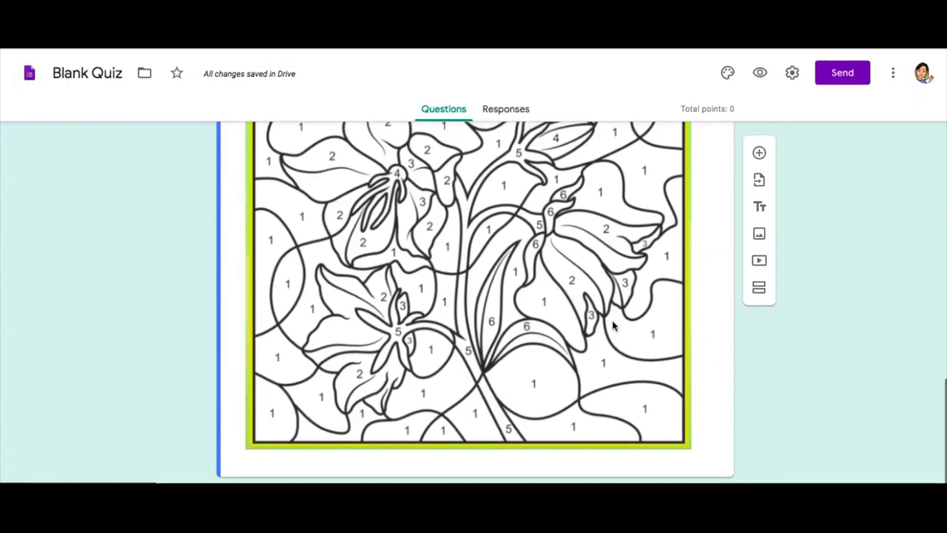
scroll(613, 325, "up", 3)
scroll(613, 326, "up", 3)
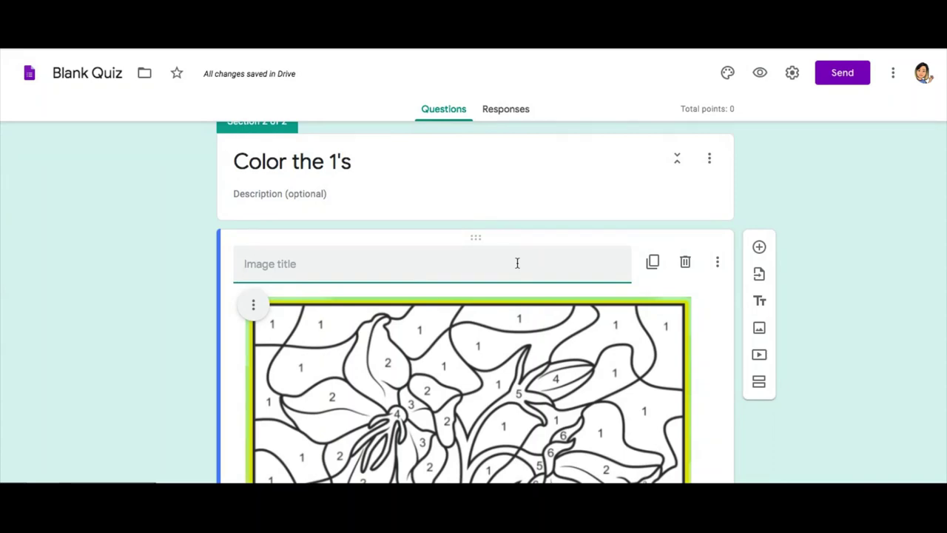
type("Answer the following questions correctly to color the 1s")
scroll(710, 370, "down", 4)
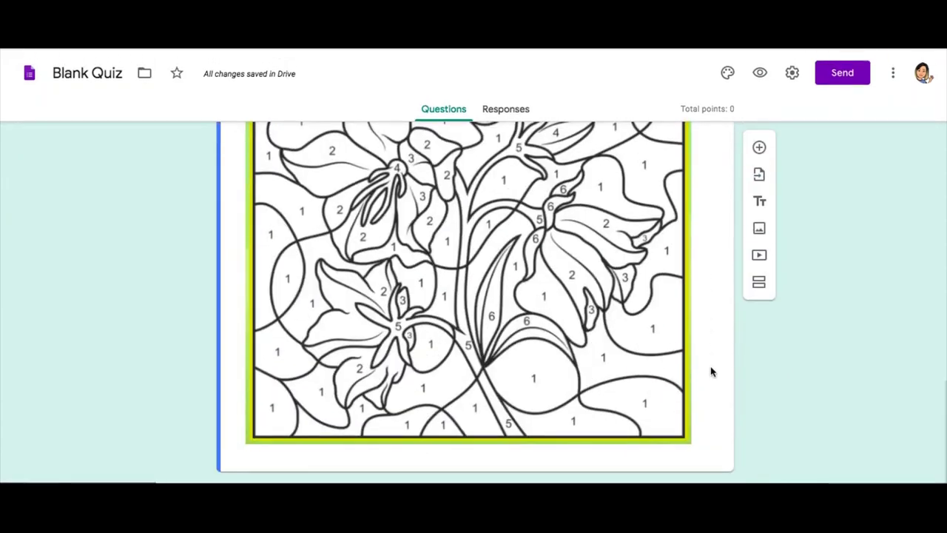
scroll(711, 372, "up", 3)
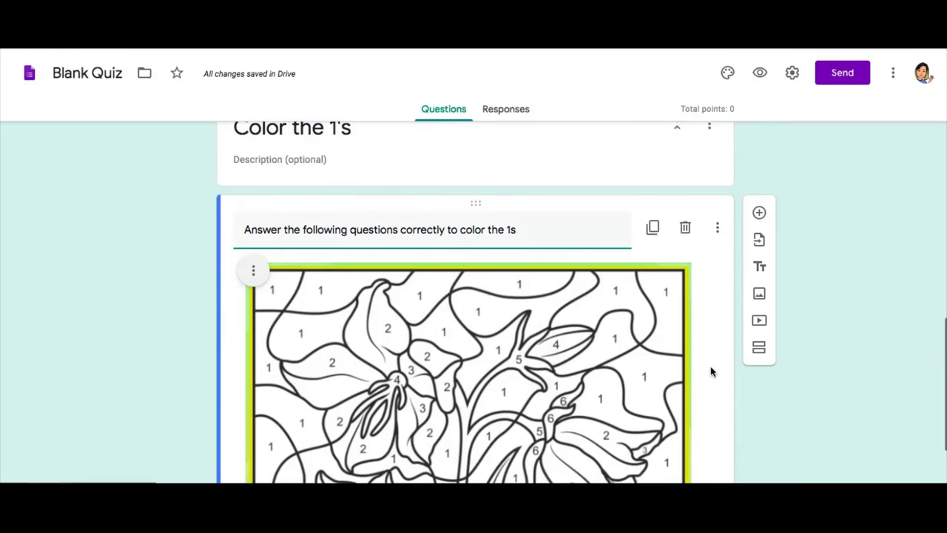
Duplicate the "Color the 1's" section and retitle the copy "Color the 2's"
scroll(711, 372, "up", 1)
left_click(708, 199)
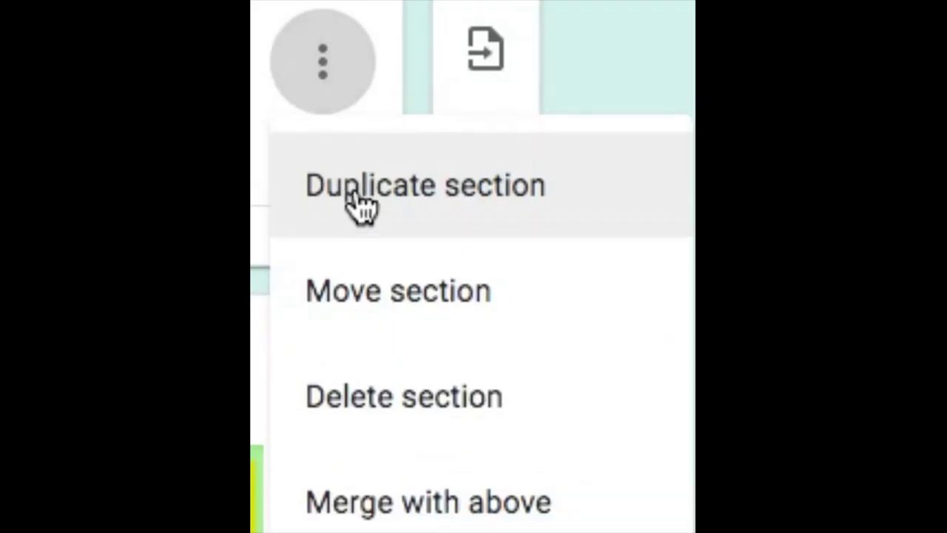
left_click(359, 199)
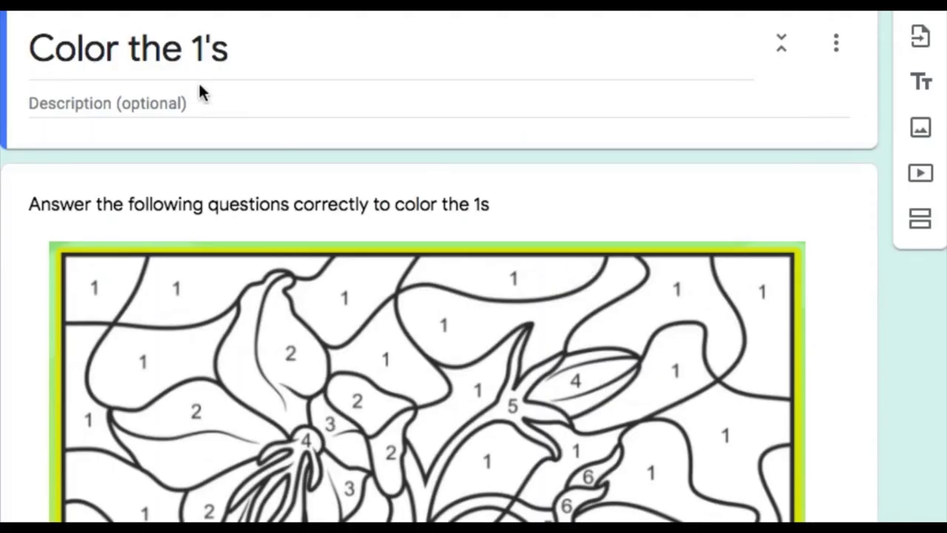
left_click(201, 43)
left_click(202, 41)
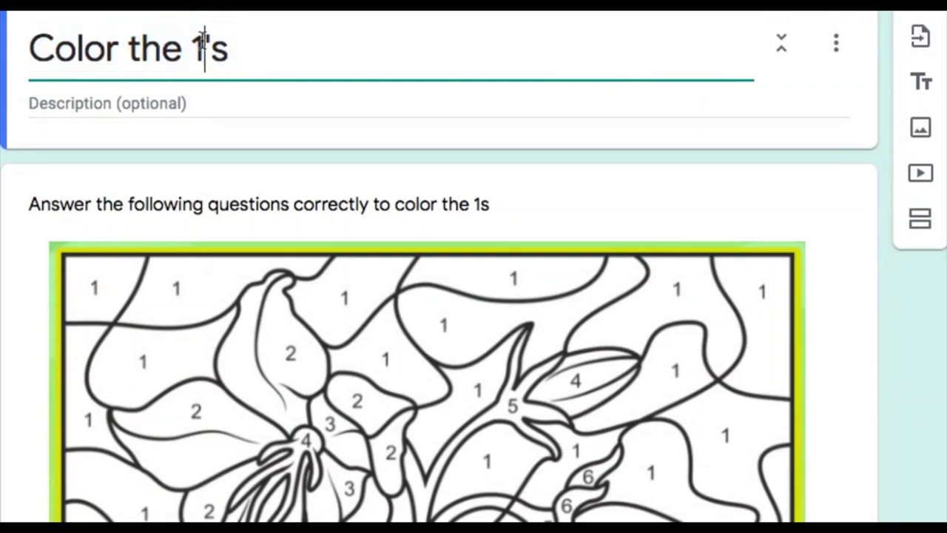
key("BackSpace")
type("2")
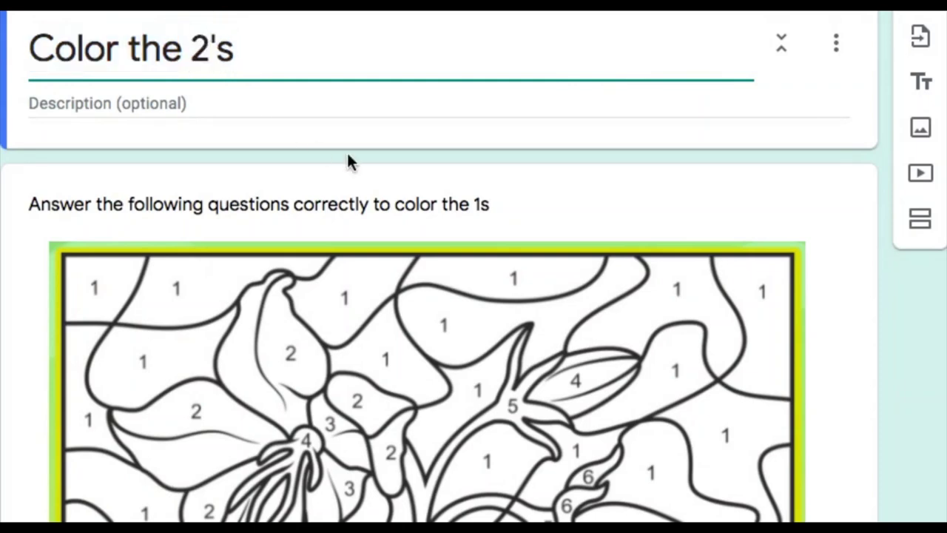
Change the image title in the "Color the 2's" section to "Answer the following questions correctly to color the 2s"
left_click(480, 205)
left_click(480, 205)
key("BackSpace")
type("2")
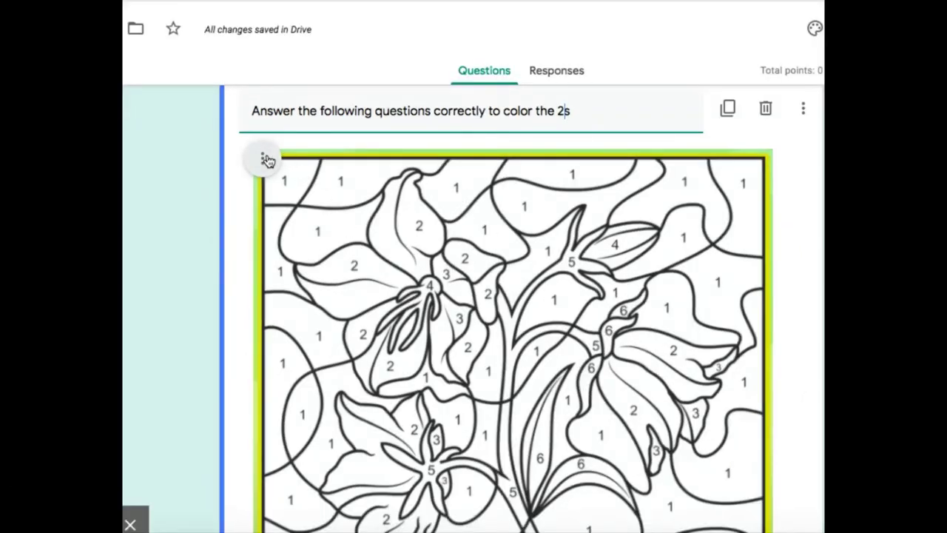
Replace the image in the "Color the 2's" section with the flower picture whose number 1 areas are colored blue
left_click(269, 164)
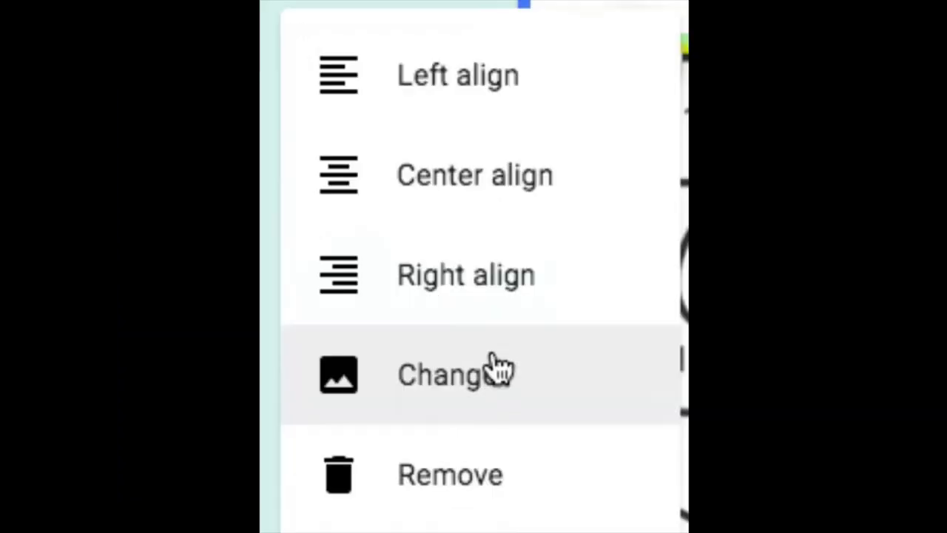
left_click(497, 367)
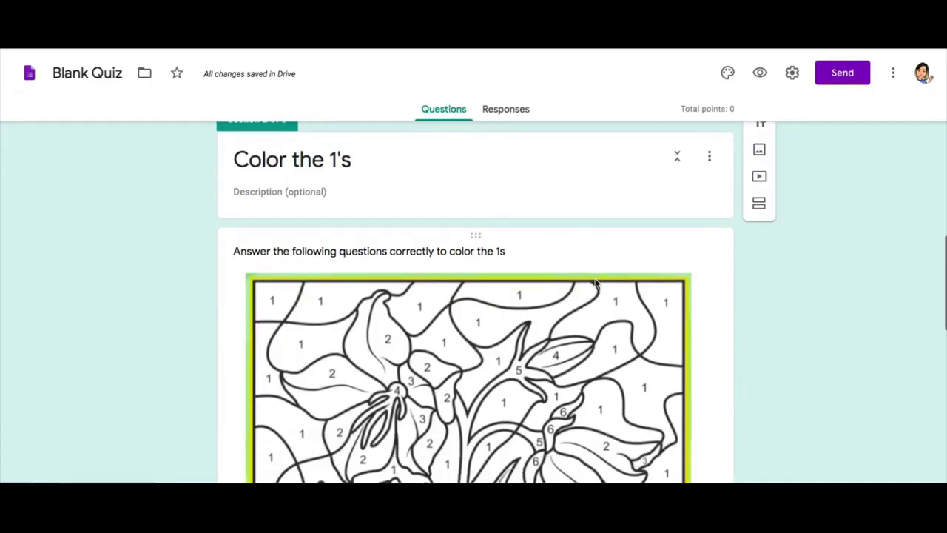
scroll(595, 284, "down", 1)
scroll(595, 283, "down", 10)
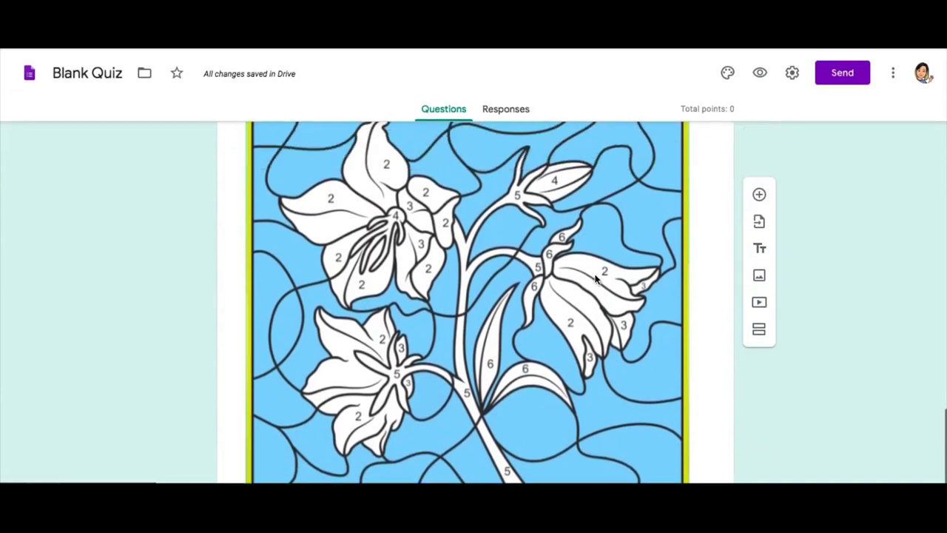
Duplicate the "Color the 2's" section
scroll(595, 273, "up", 3)
left_click(711, 152)
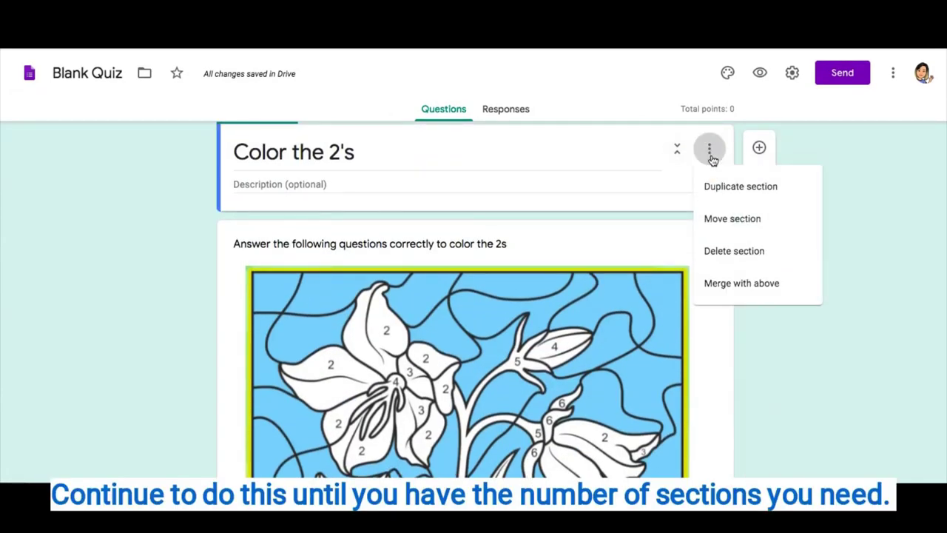
left_click(716, 186)
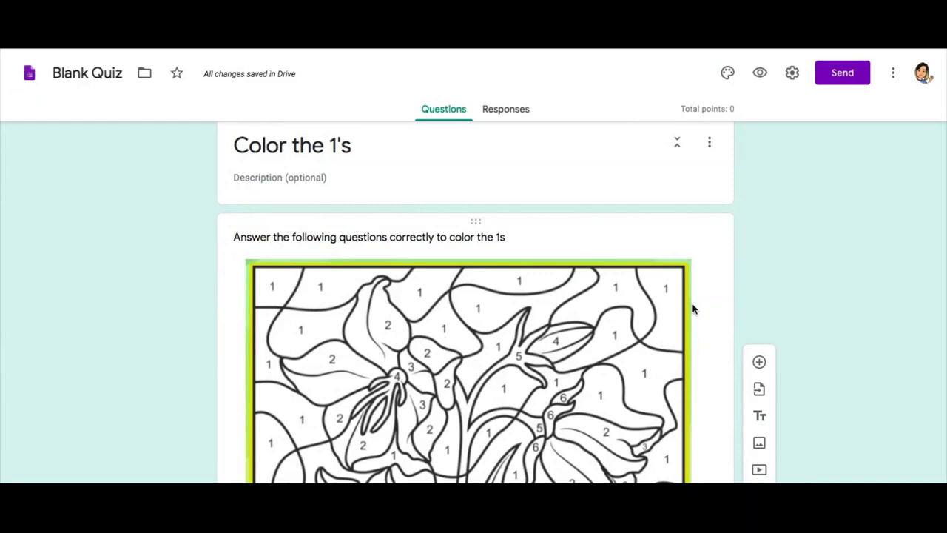
Add a short answer question below the uncolored flower image in the "Color the 1's" section
scroll(674, 411, "down", 3)
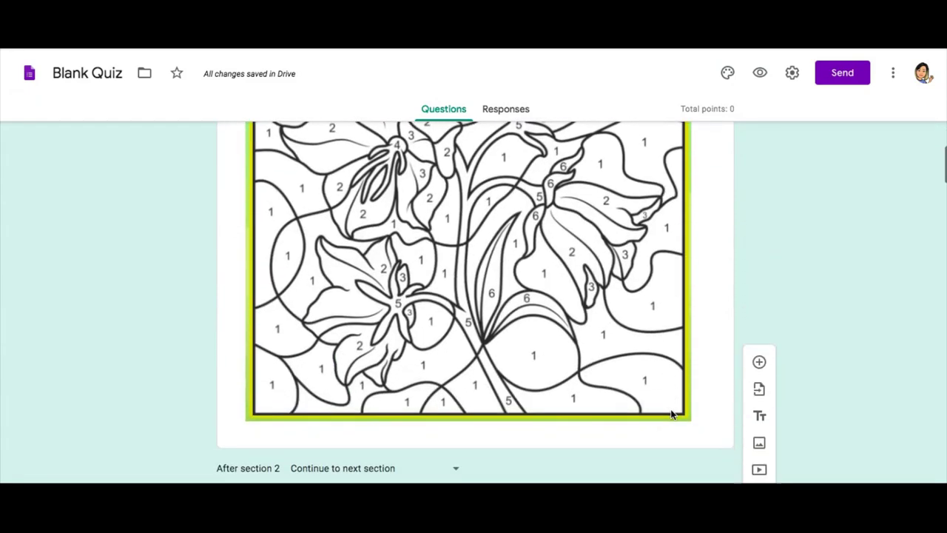
scroll(702, 440, "up", 4)
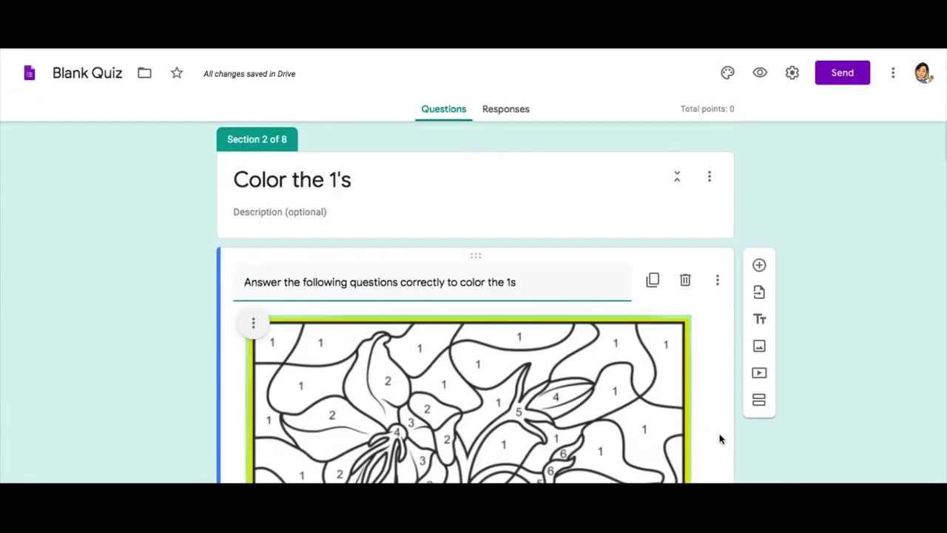
scroll(719, 440, "down", 1)
scroll(724, 440, "down", 2)
scroll(724, 439, "up", 1)
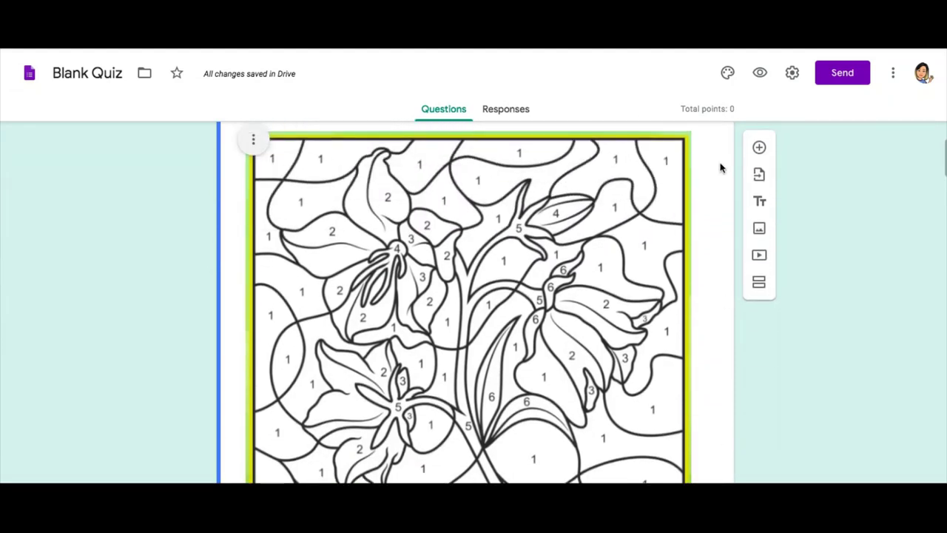
left_click(761, 149)
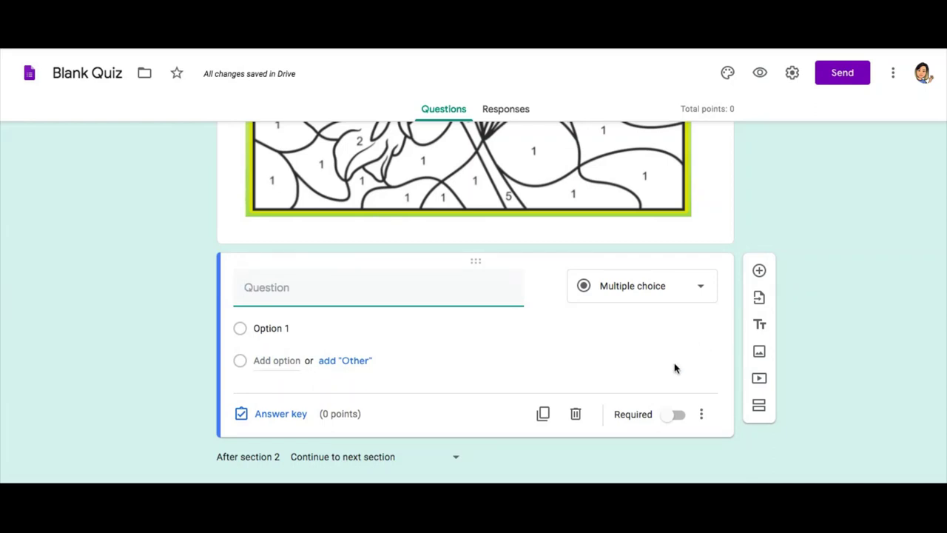
left_click(651, 286)
left_click(643, 309)
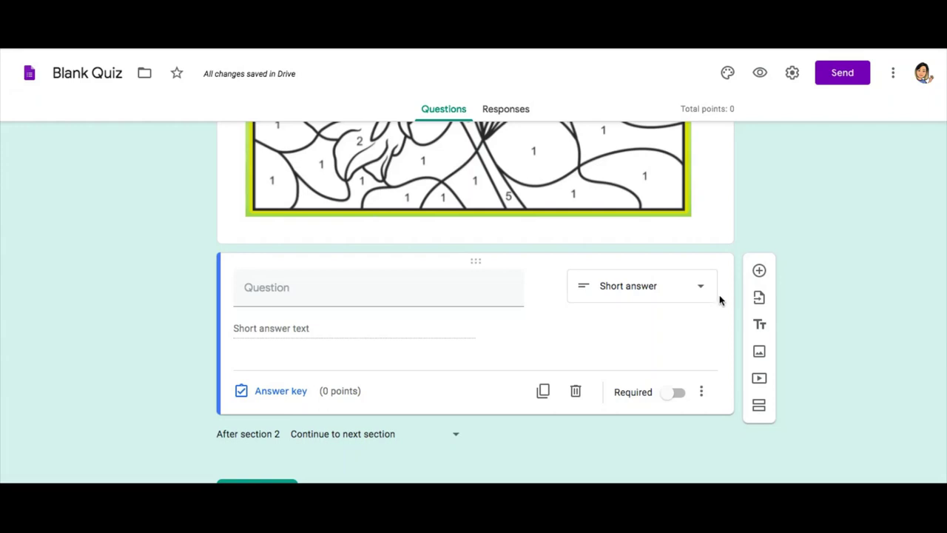
Turn on response validation for the new question and title it "Simplify the following expression (no spaces between characters):"
left_click(701, 392)
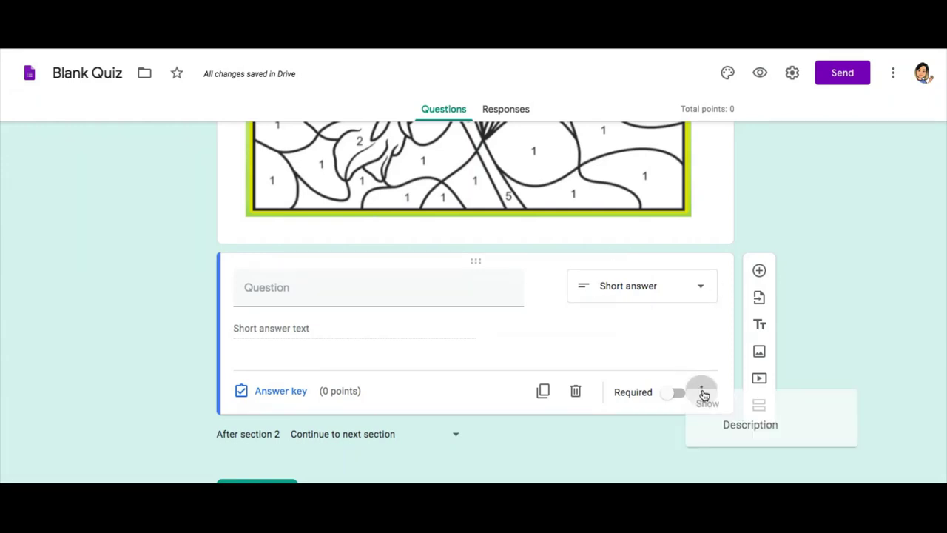
left_click(770, 475)
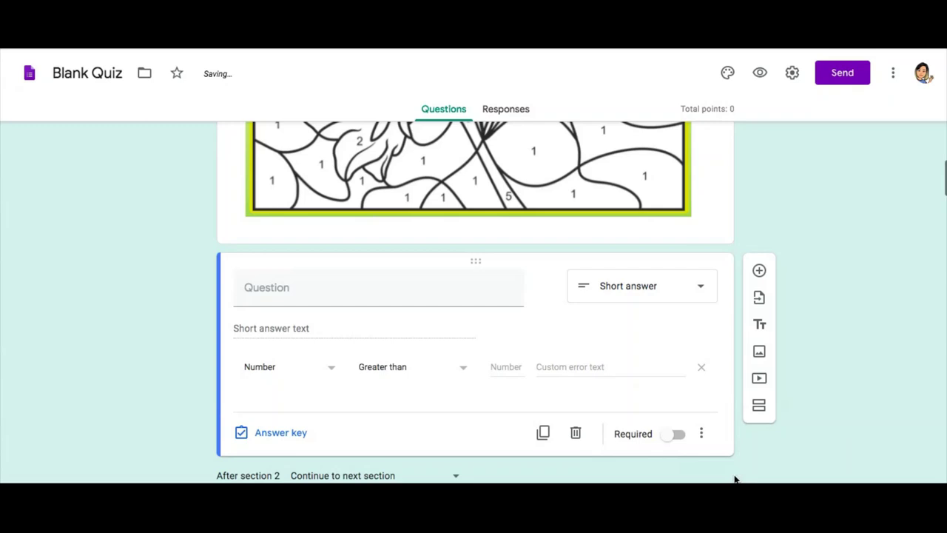
left_click(404, 281)
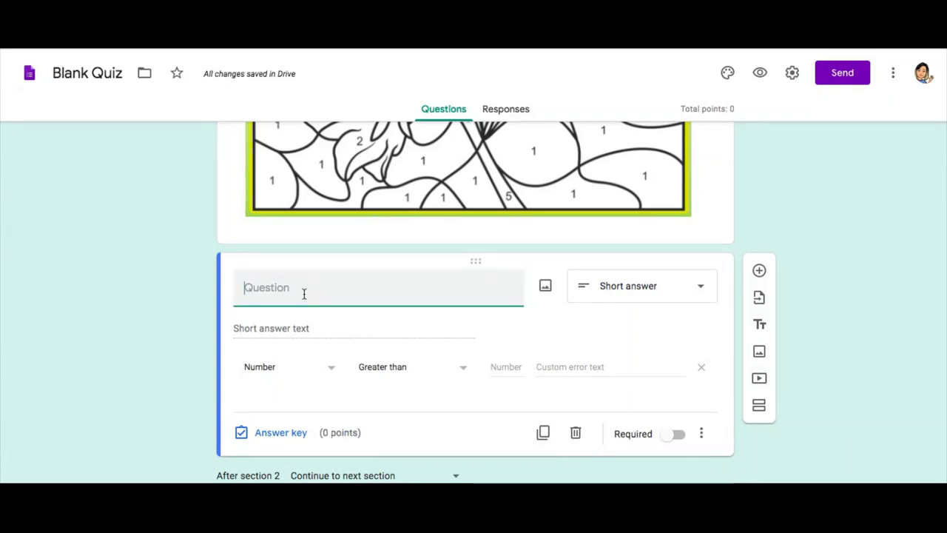
type("Simplify the following expression (no spaces between characters):")
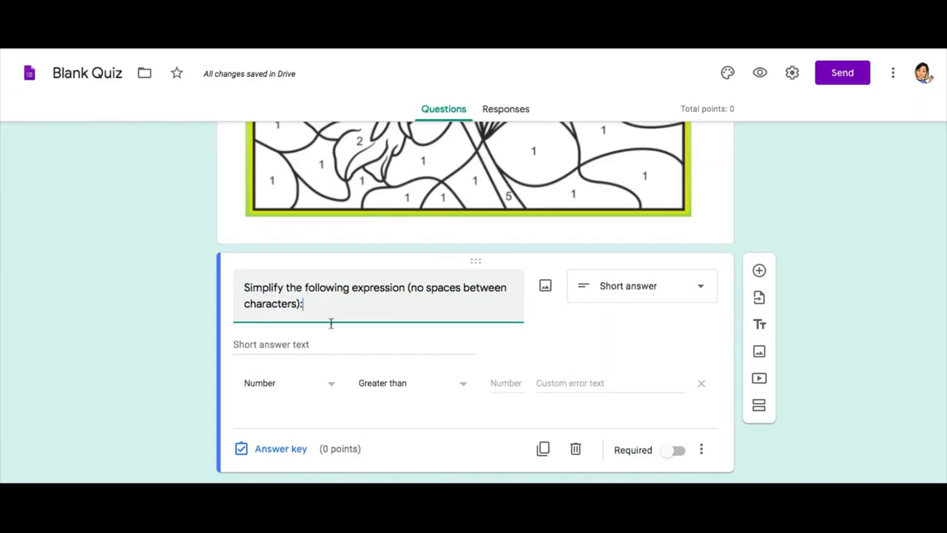
Add a description to the simplify question containing the expression 9x + 6 − 4x − 2x + 1 − 15
left_click(700, 450)
left_click(727, 451)
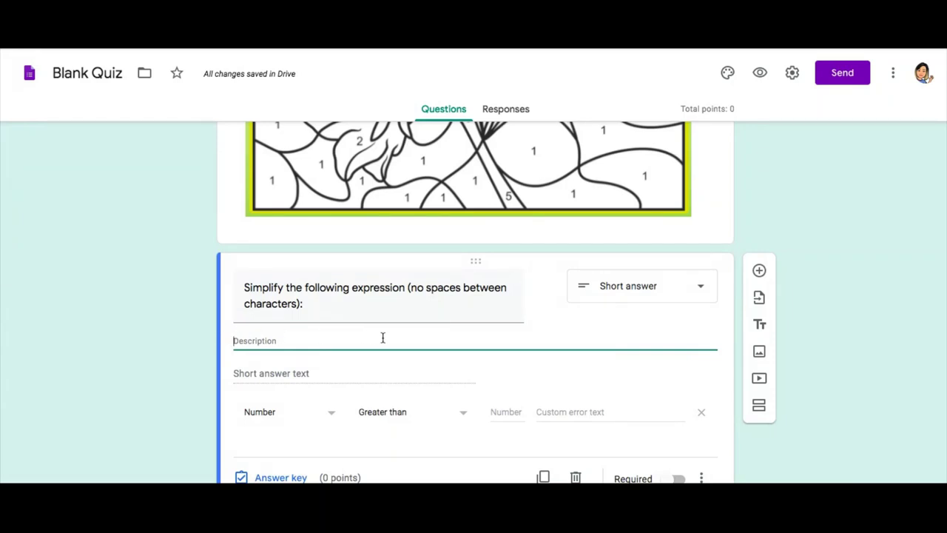
triple_click(307, 303)
left_click(306, 299)
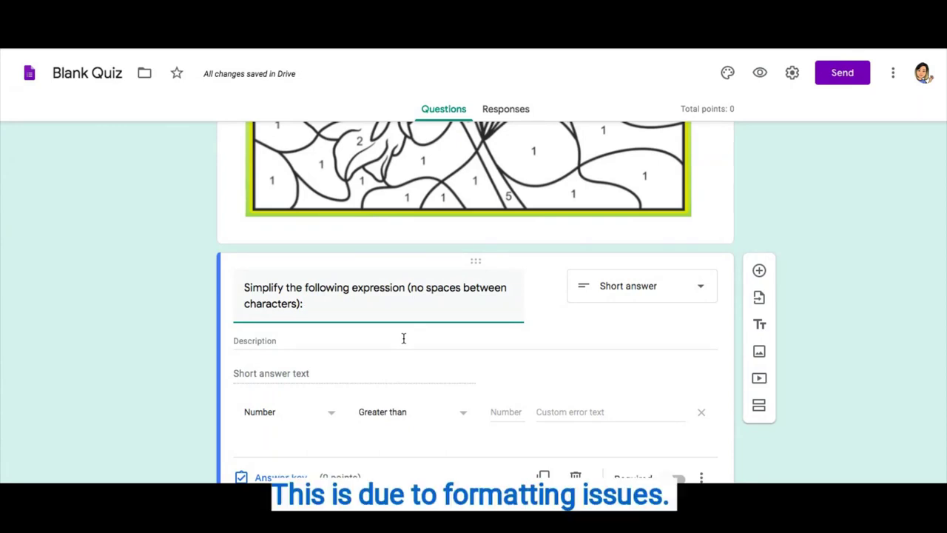
left_click(280, 339)
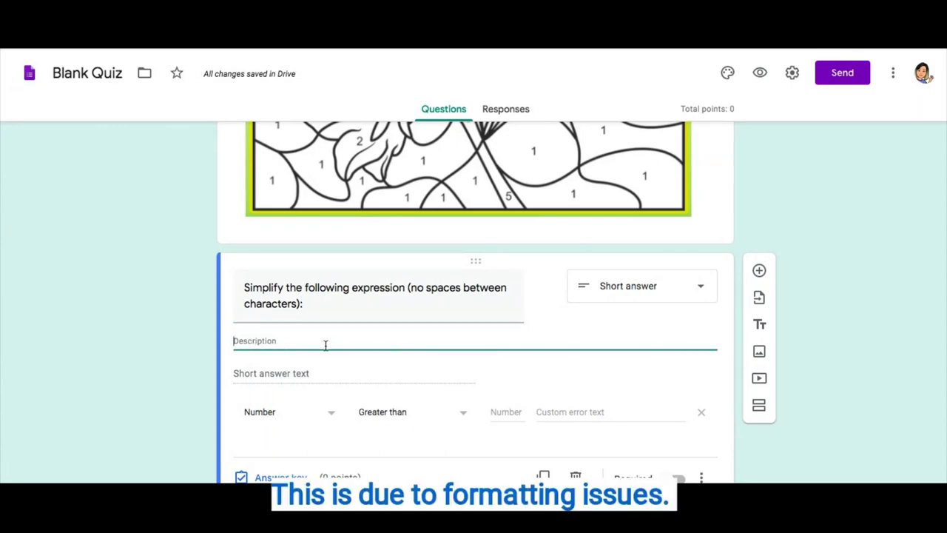
type("9x + 6 − 4x − 2x + 1 − 15")
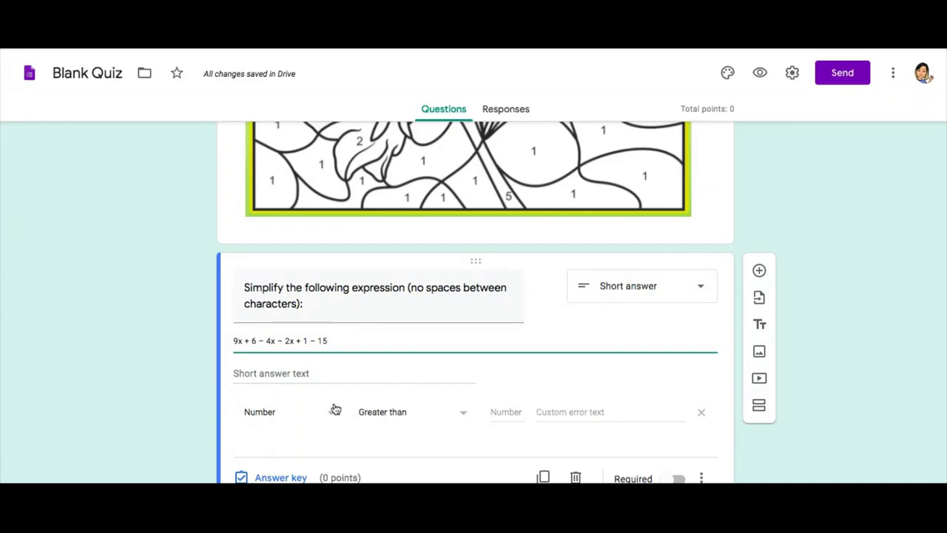
Set the simplify question's response validation to text that contains 3x-8
scroll(422, 385, "down", 1)
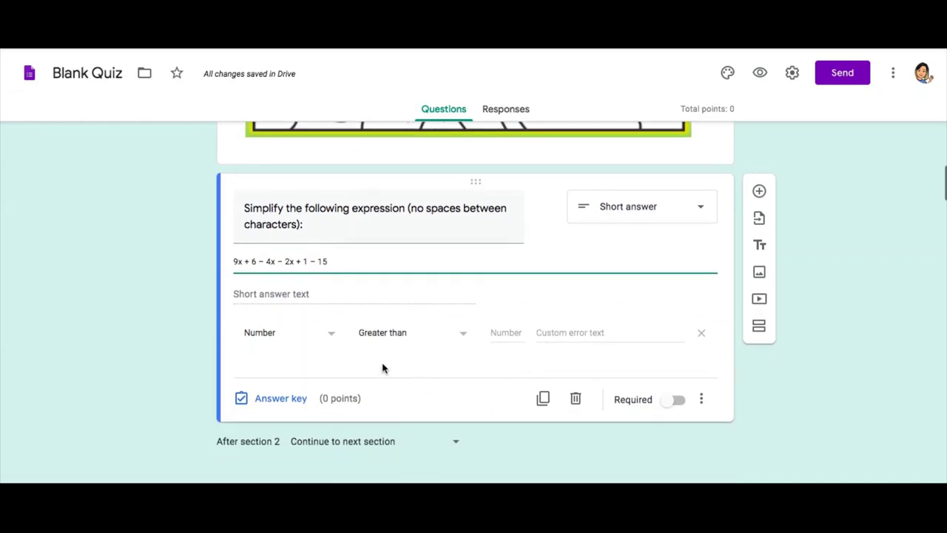
left_click(332, 336)
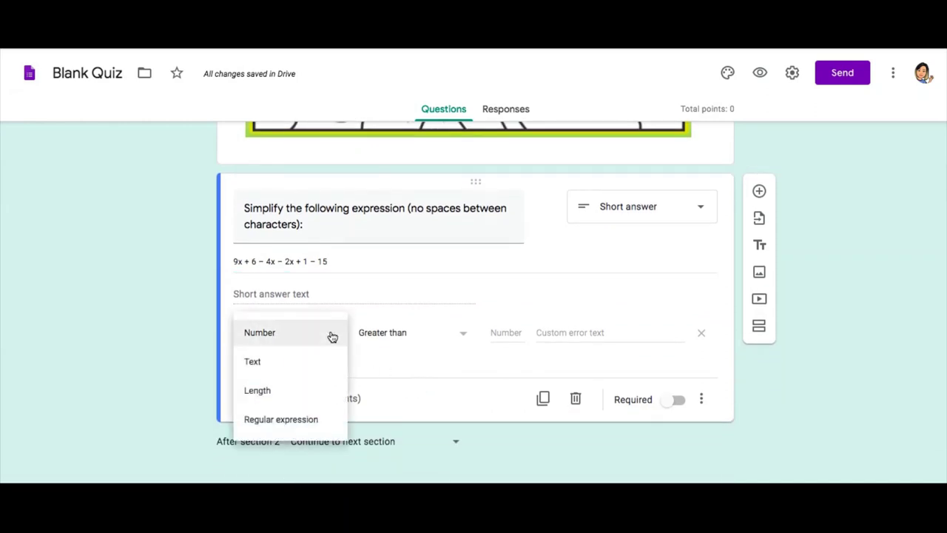
left_click(275, 363)
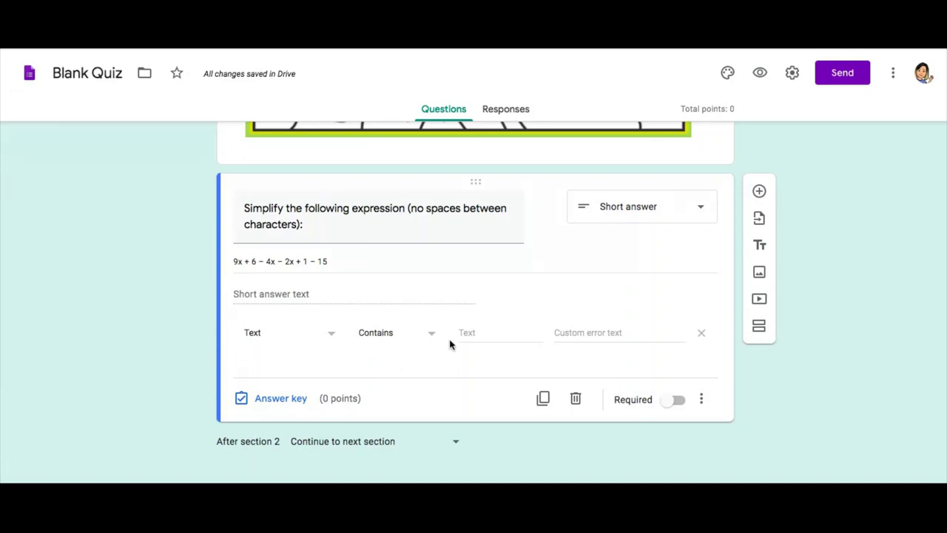
left_click(363, 333)
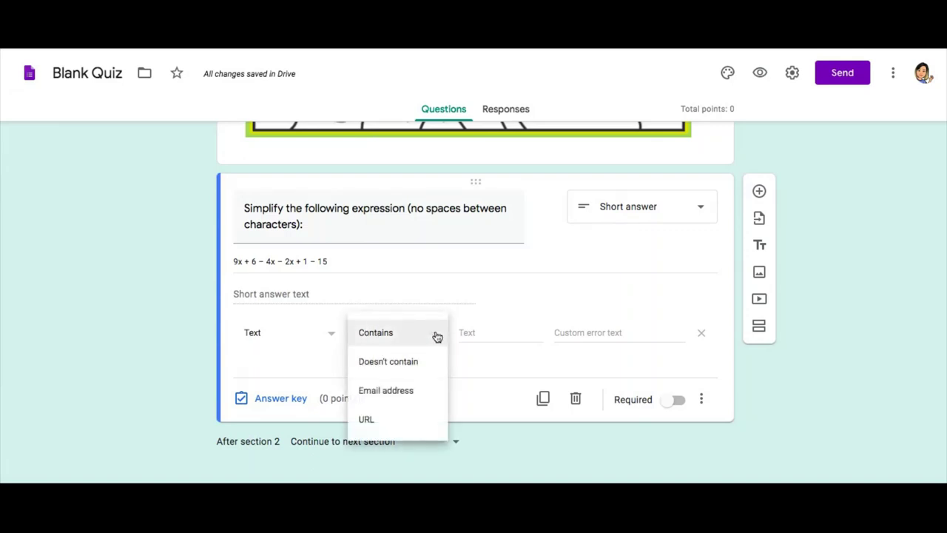
left_click(384, 338)
left_click(484, 331)
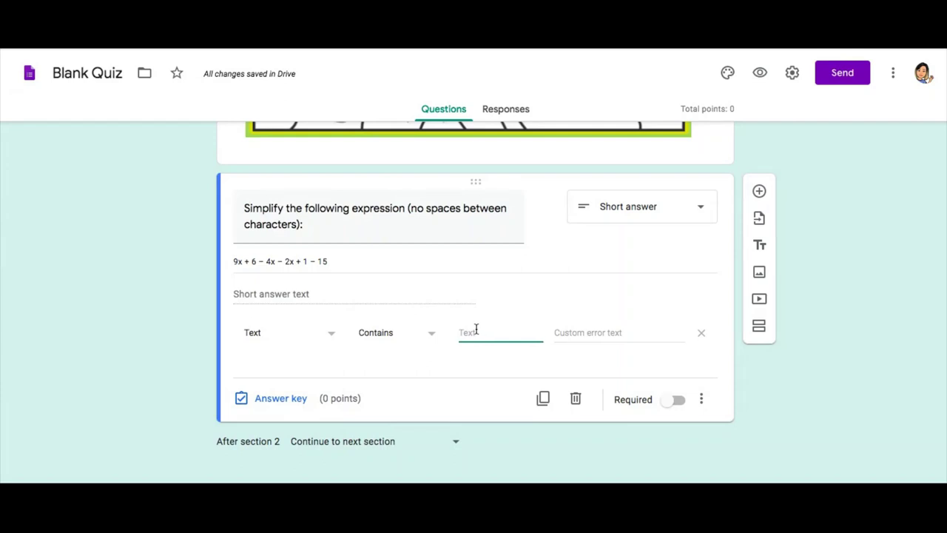
type("3x-8")
left_click(313, 219)
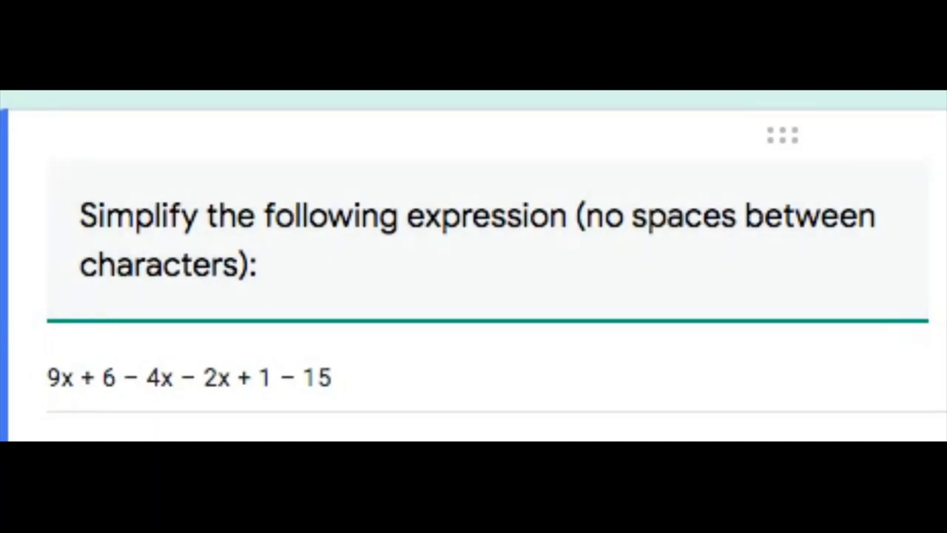
Set the validation's custom error text to "Did you write in descending order?"
left_click(702, 339)
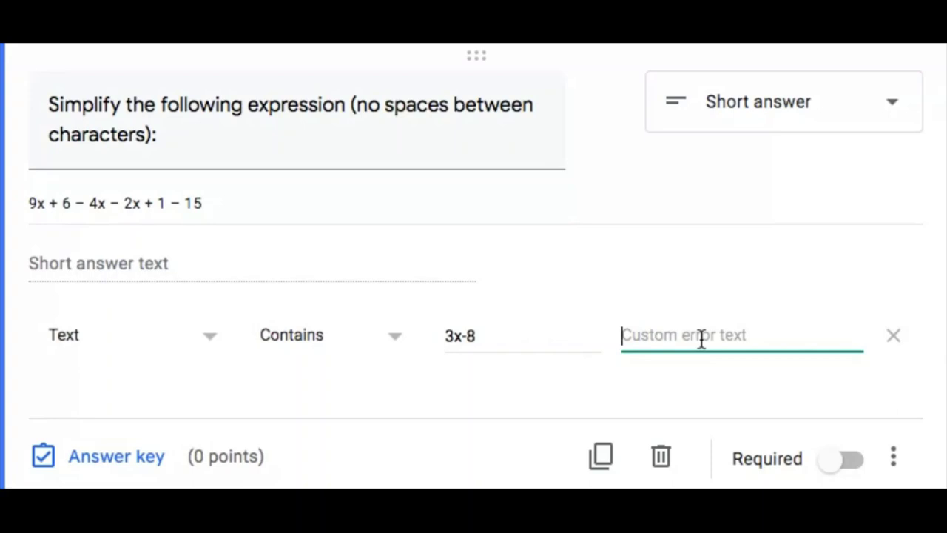
type("Did you write in descending order?")
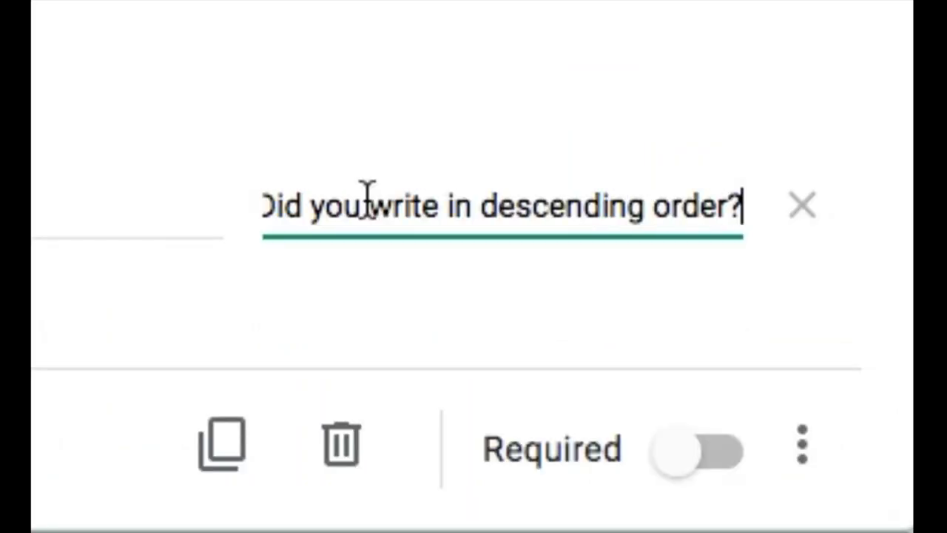
left_click(268, 191)
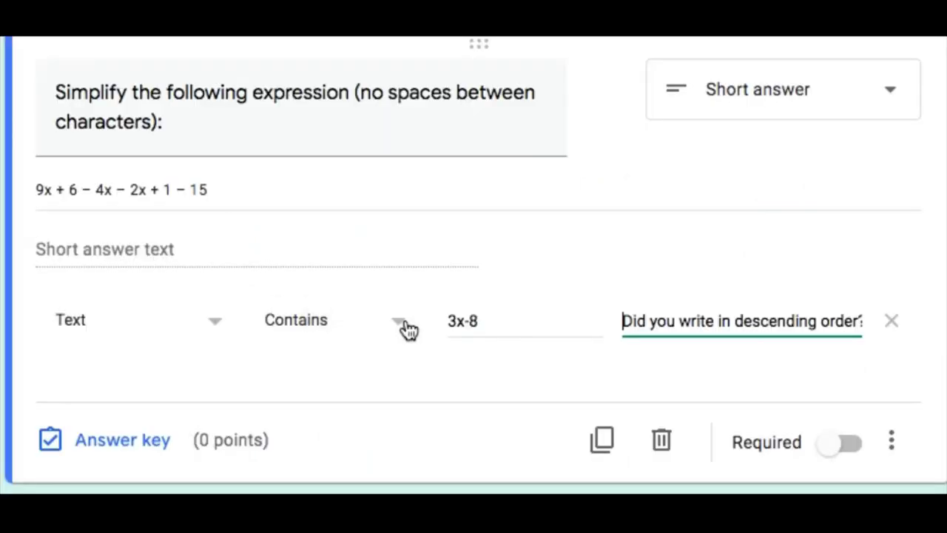
left_click(409, 329)
left_click(407, 330)
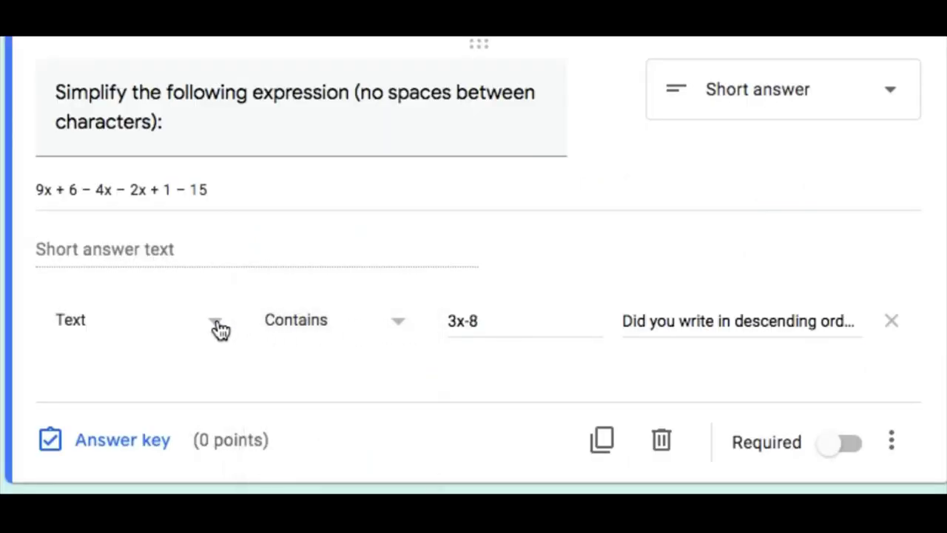
left_click(214, 328)
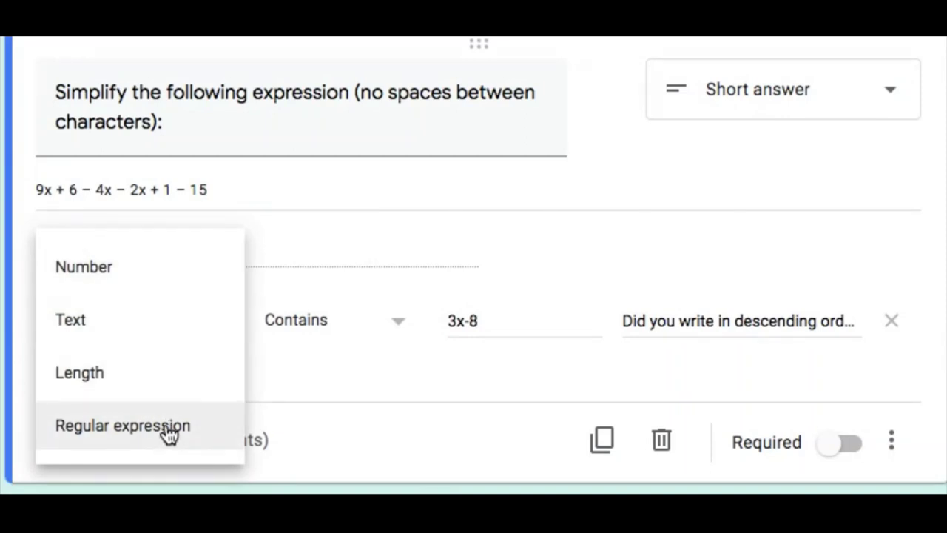
left_click(475, 331)
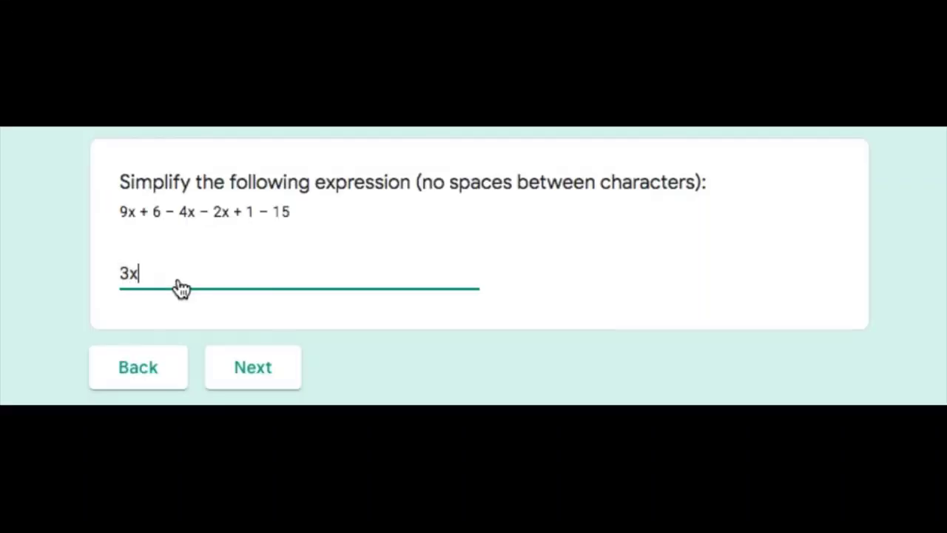
Test the simplify question in the form preview with the answer "3x- 8", then remove the space from it
type("- 8")
left_click(253, 367)
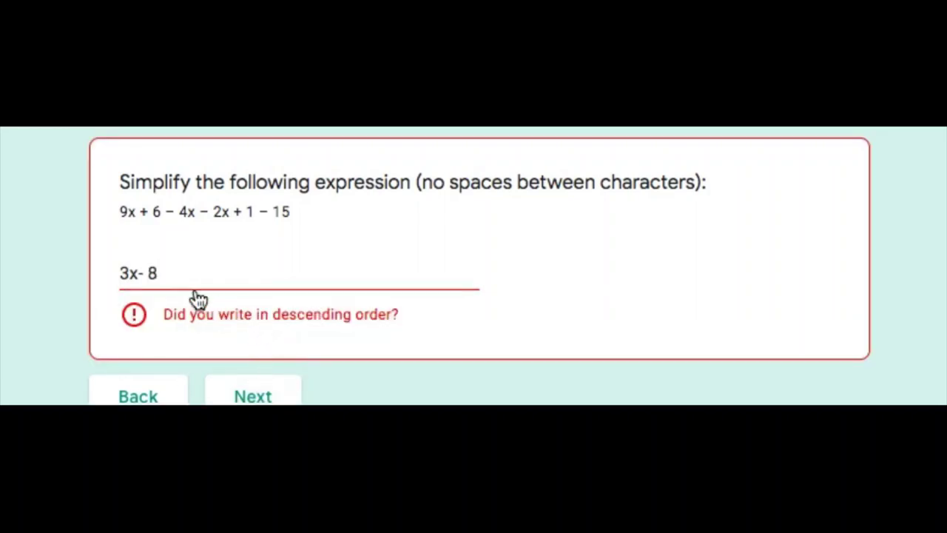
left_click(148, 274)
key("BackSpace")
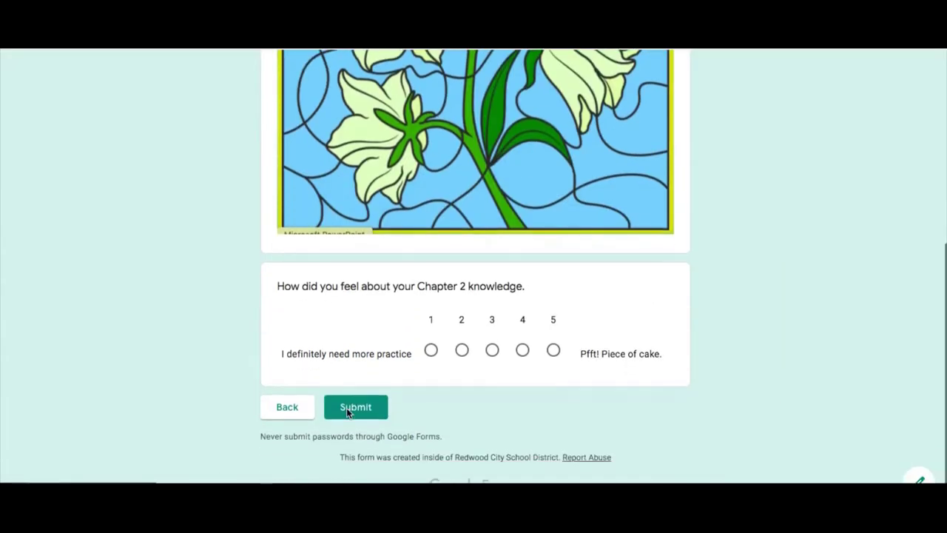
Make the linear scale question "How did you feel about your Chapter 2 knowledge." required
scroll(346, 407, "up", 8)
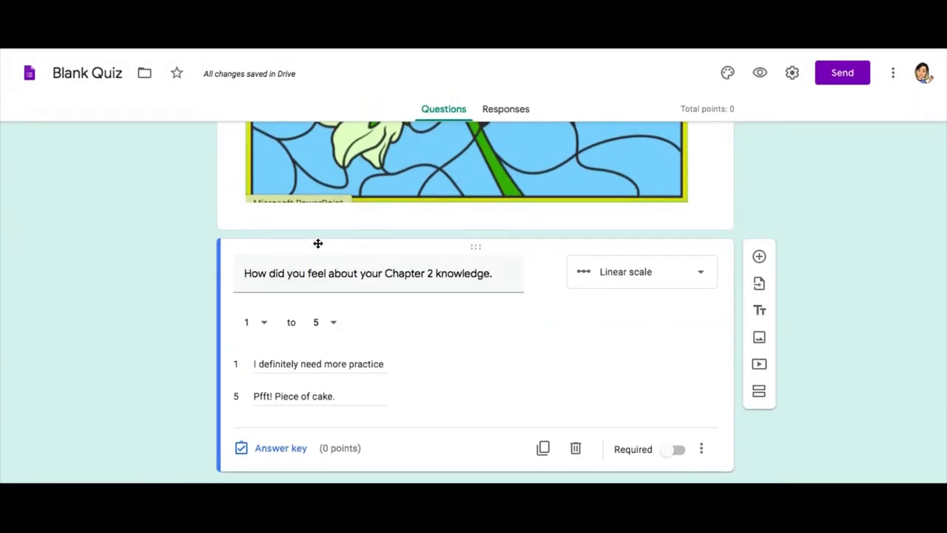
left_click(689, 448)
left_click(675, 450)
left_click(679, 453)
scroll(682, 400, "up", 4)
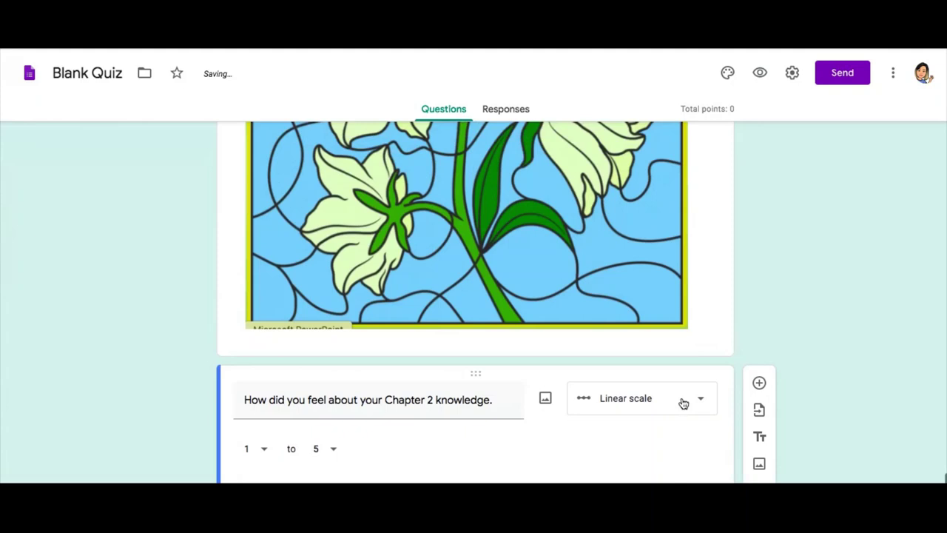
scroll(681, 401, "up", 1)
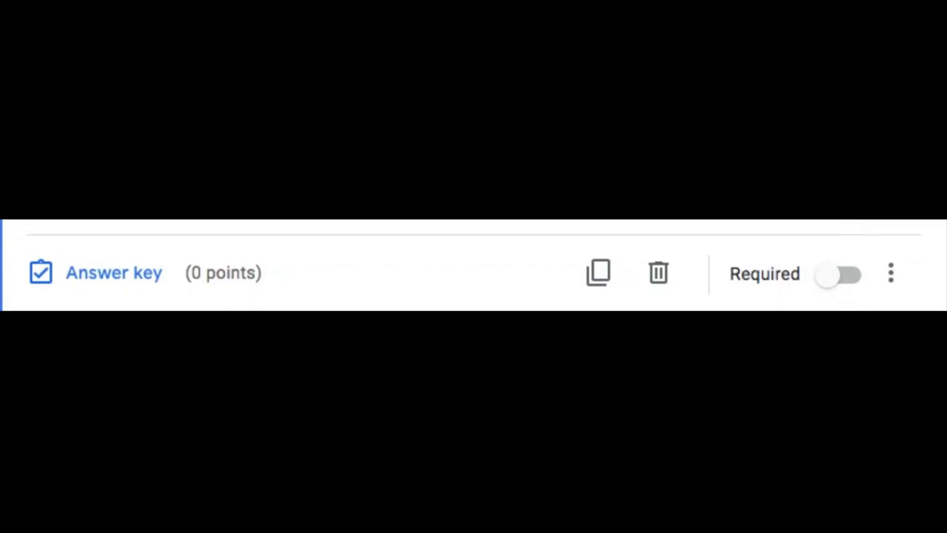
left_click(856, 283)
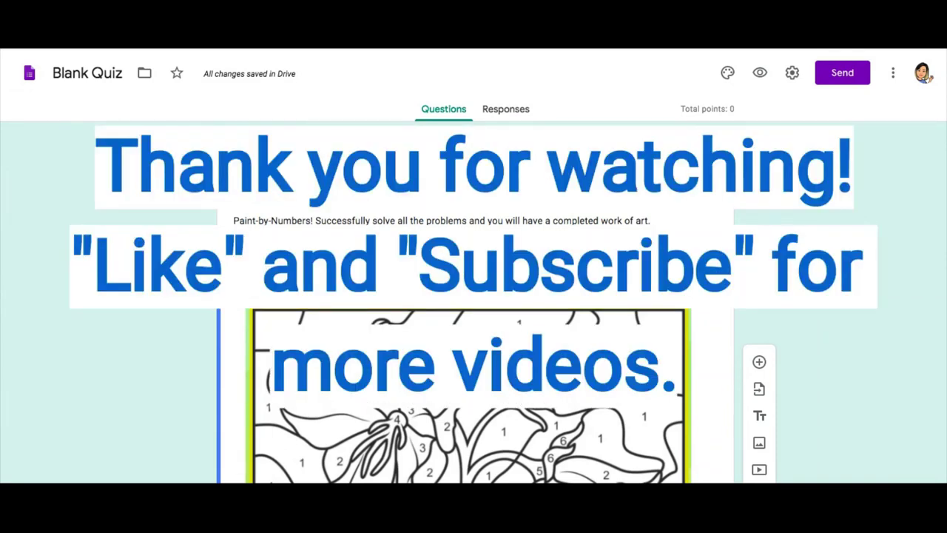
scroll(473, 333, "down", 5)
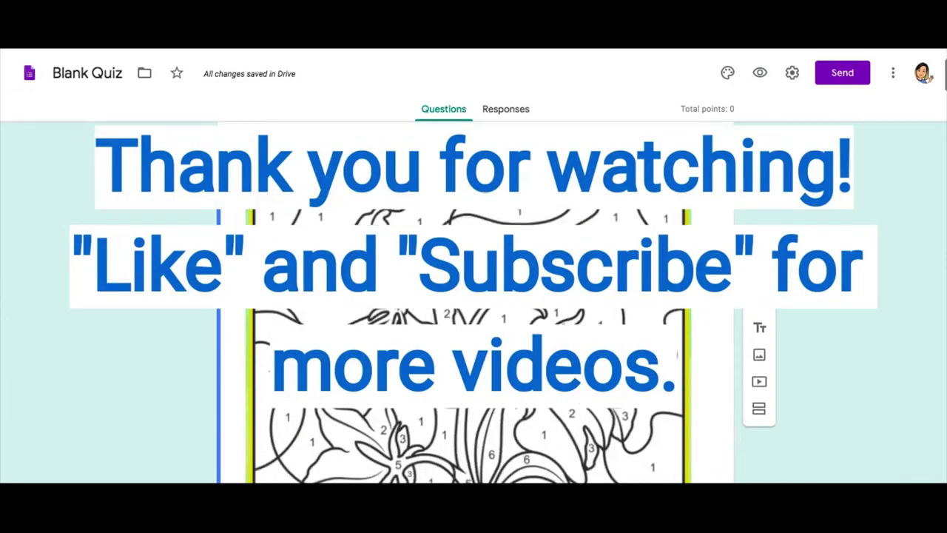